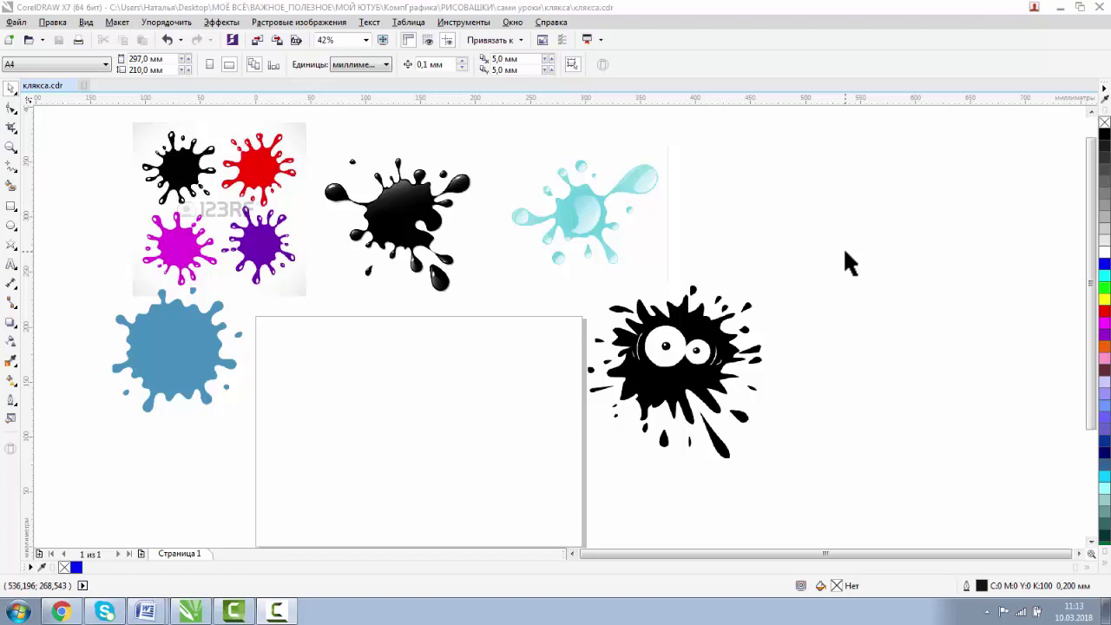
# Step: Draw an open zigzag line of six straight segments, about 222 mm wide, across the page's upper part with the Pen tool
pyautogui.click(11, 163)
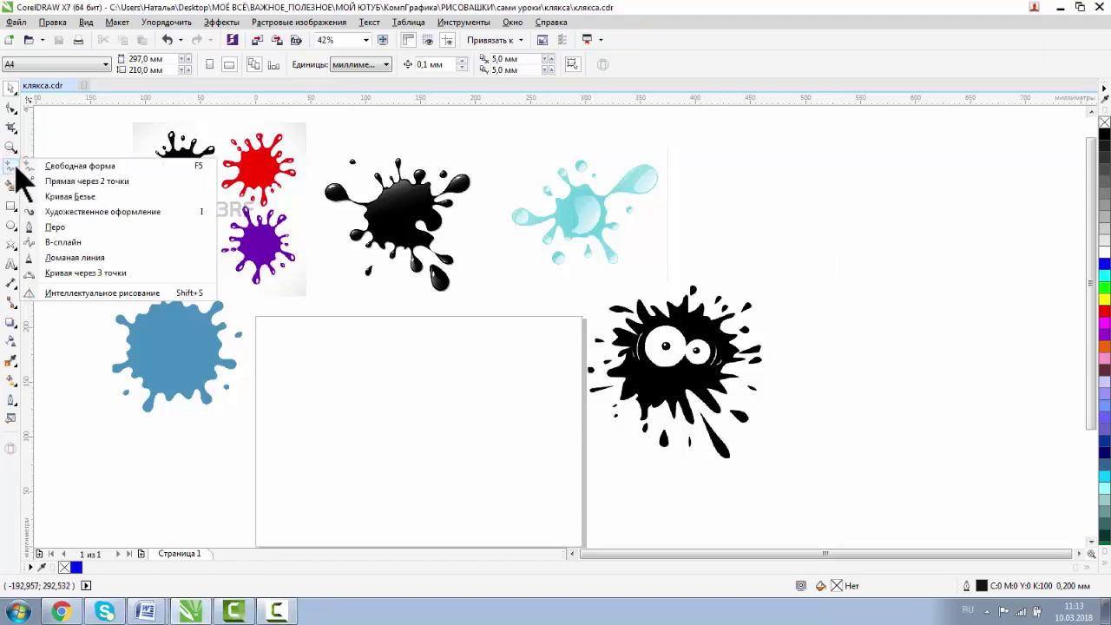
pyautogui.click(55, 227)
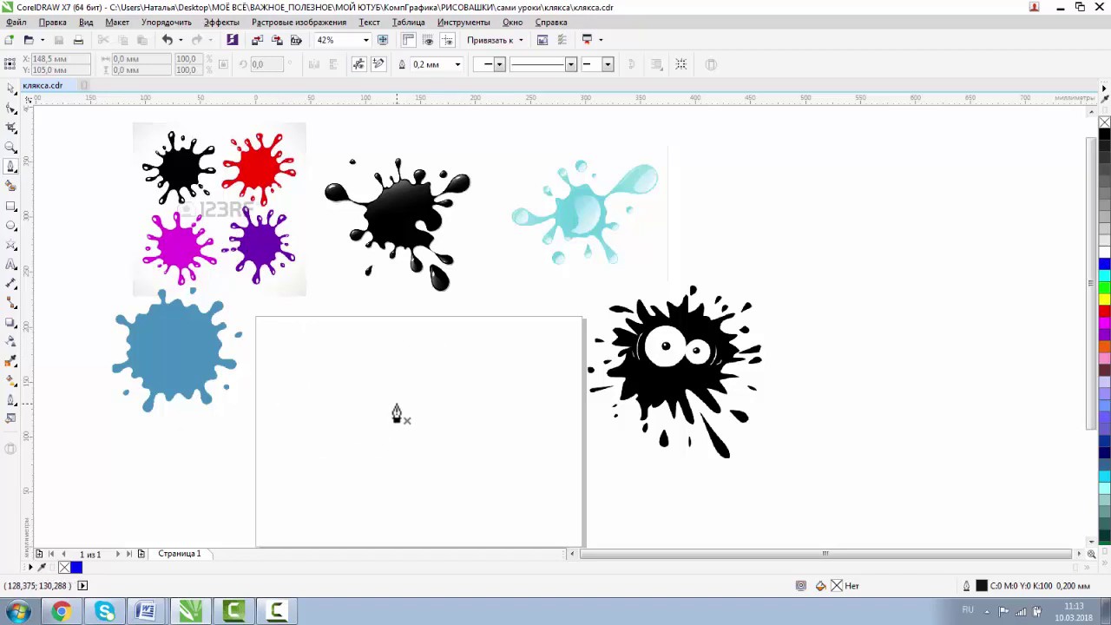
pyautogui.click(281, 400)
pyautogui.click(324, 345)
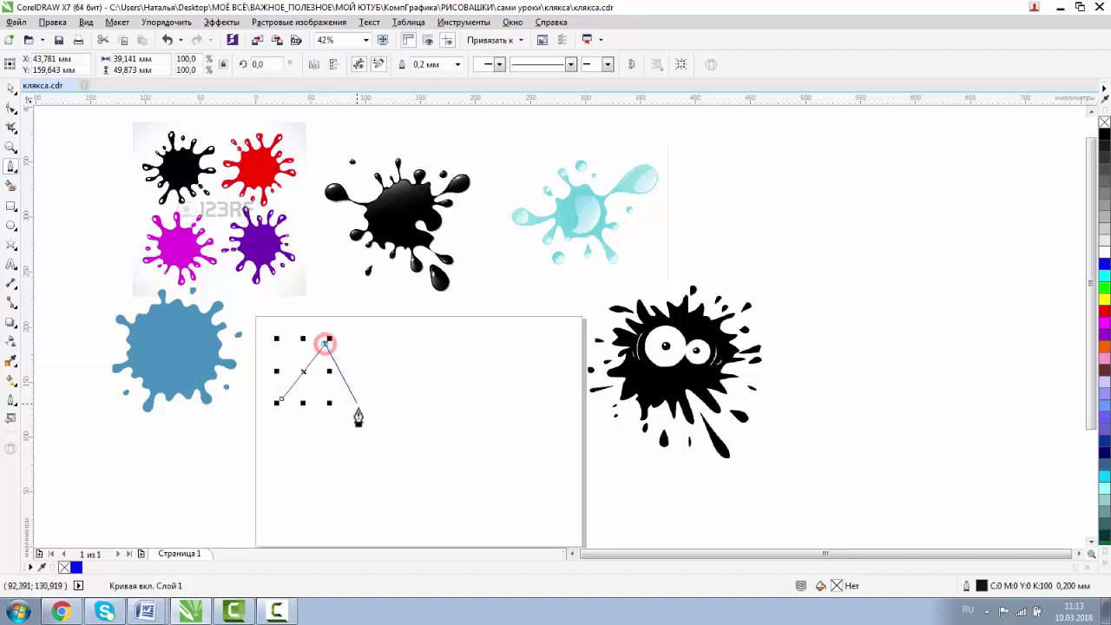
pyautogui.click(359, 407)
pyautogui.click(395, 341)
pyautogui.click(444, 401)
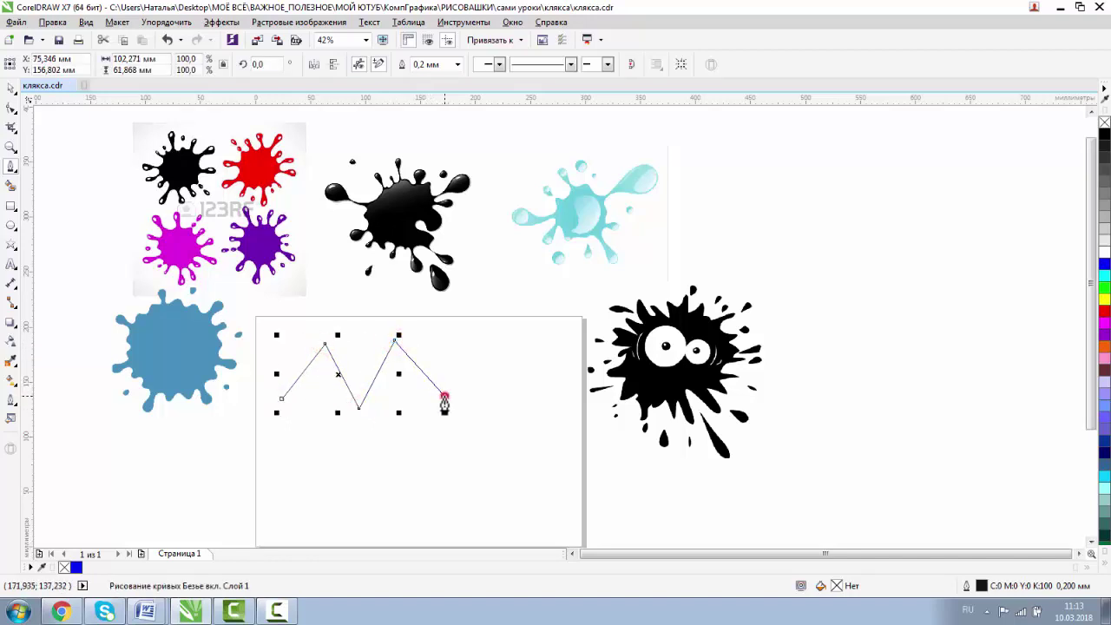
pyautogui.click(492, 340)
pyautogui.doubleClick(526, 402)
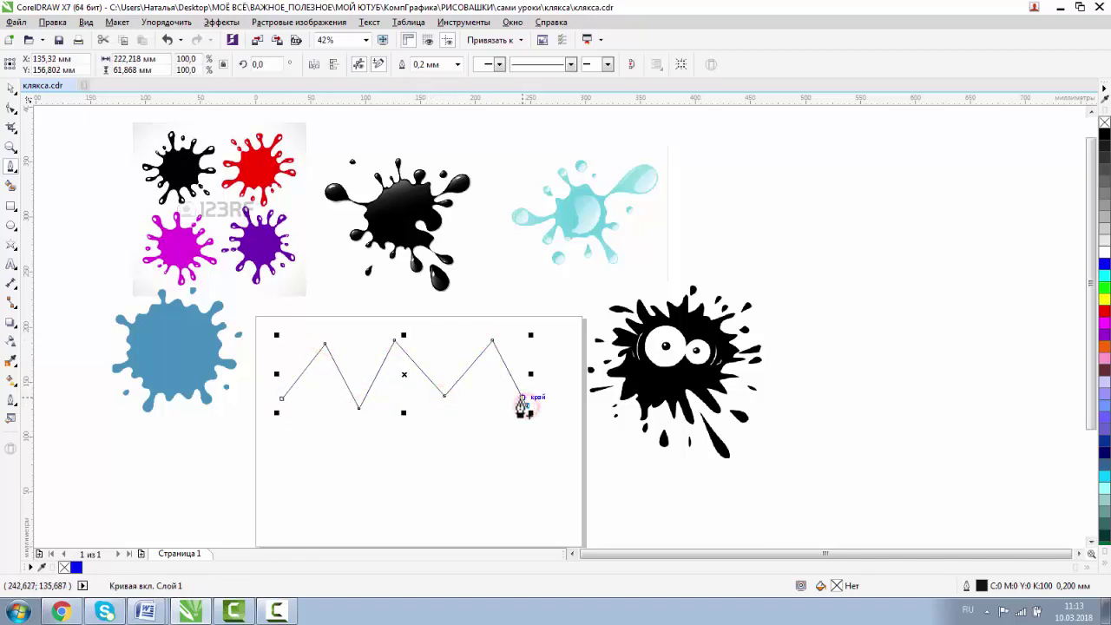
pyautogui.click(523, 404)
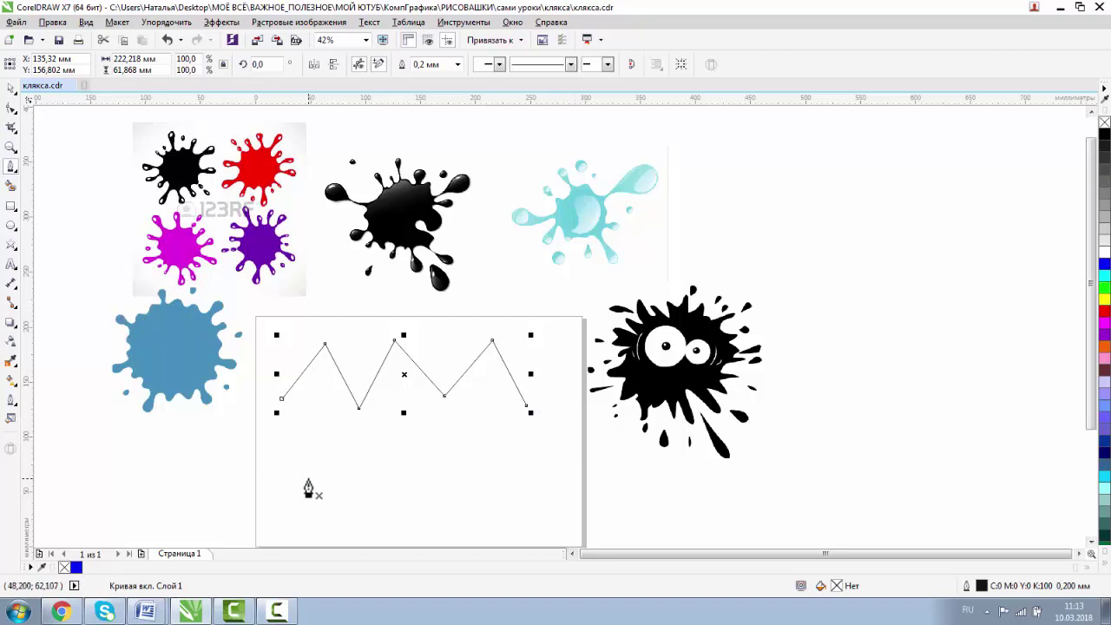
# Step: Draw a smooth wavy Pen curve about 465 mm wide below the zigzag, extending beyond the page's right edge
pyautogui.click(308, 482)
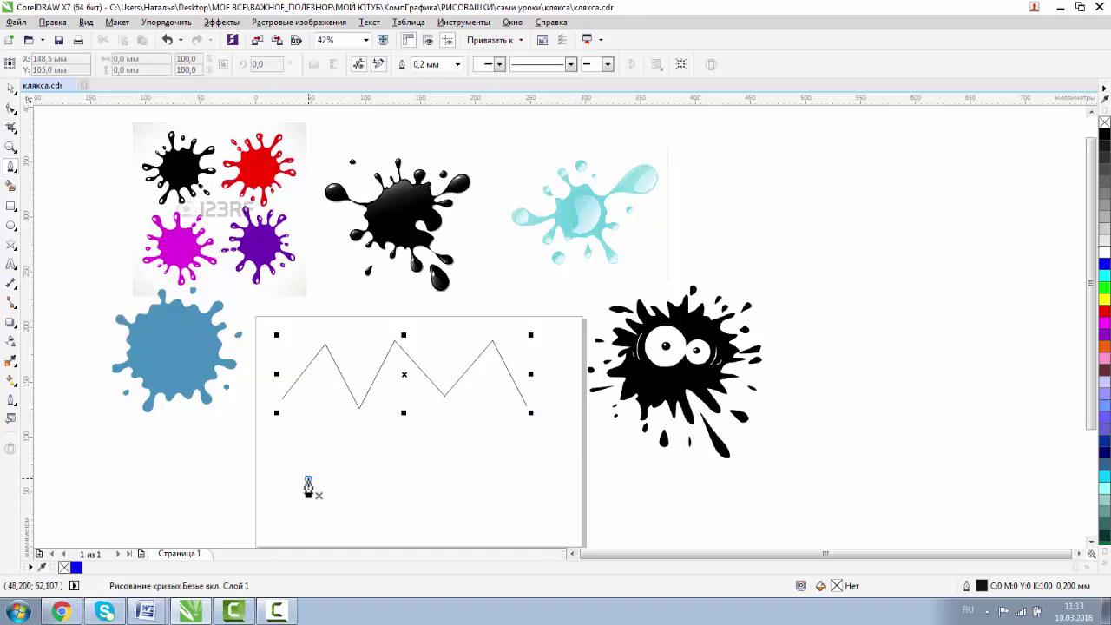
pyautogui.click(368, 440)
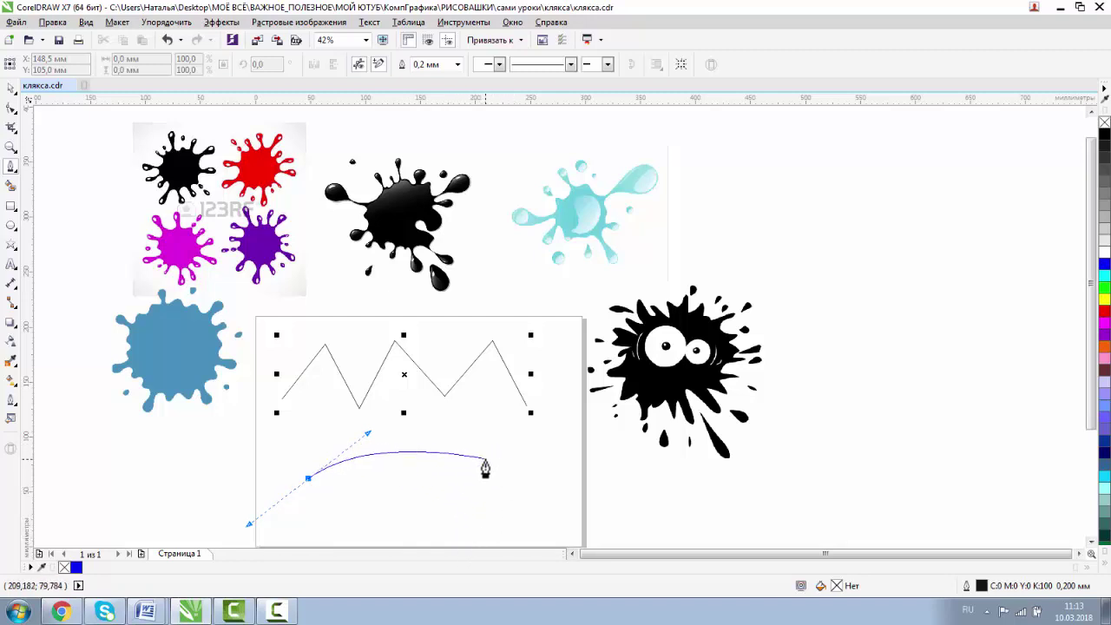
pyautogui.moveTo(485, 459); pyautogui.dragTo(550, 519)
pyautogui.moveTo(612, 474); pyautogui.dragTo(629, 427)
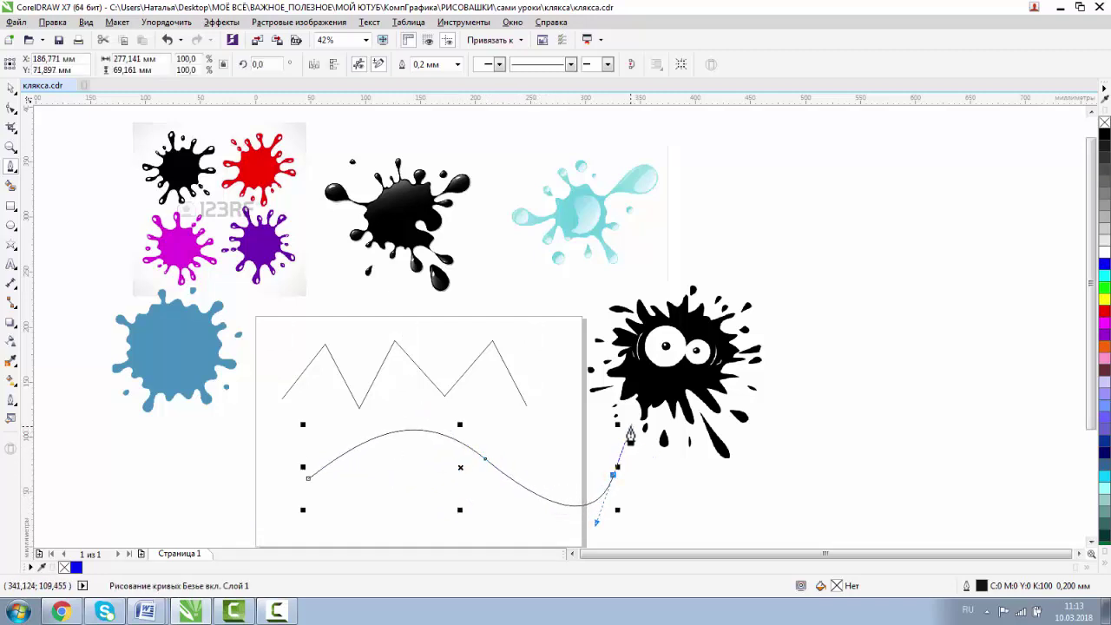
pyautogui.moveTo(820, 477); pyautogui.dragTo(922, 488)
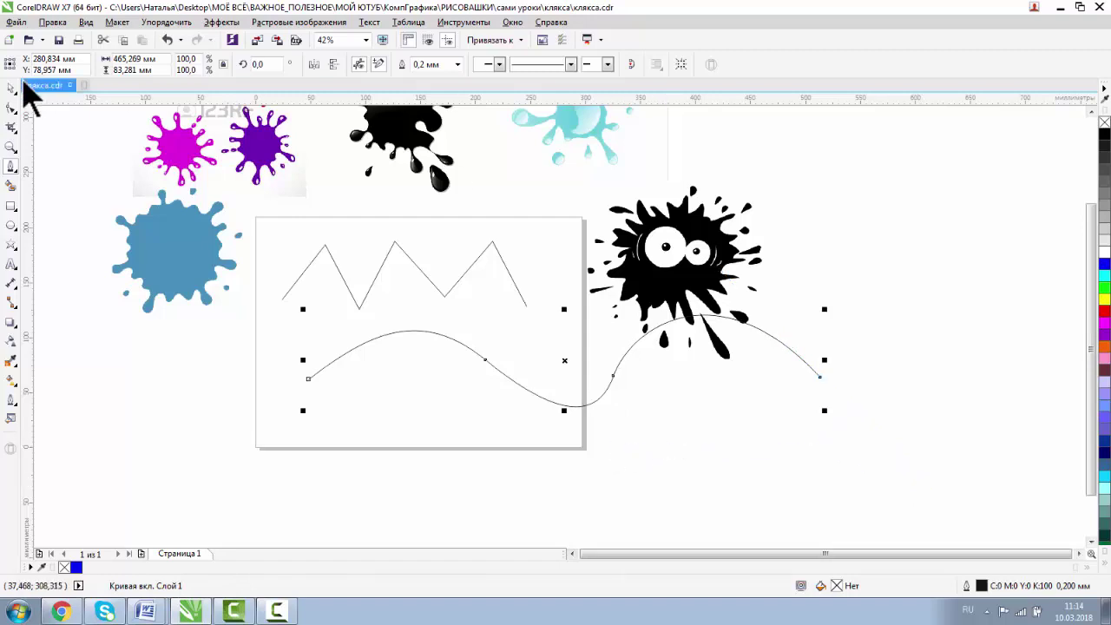
# Step: Delete the wavy curve and the zigzag line from the page
pyautogui.click(11, 87)
pyautogui.press('Delete')
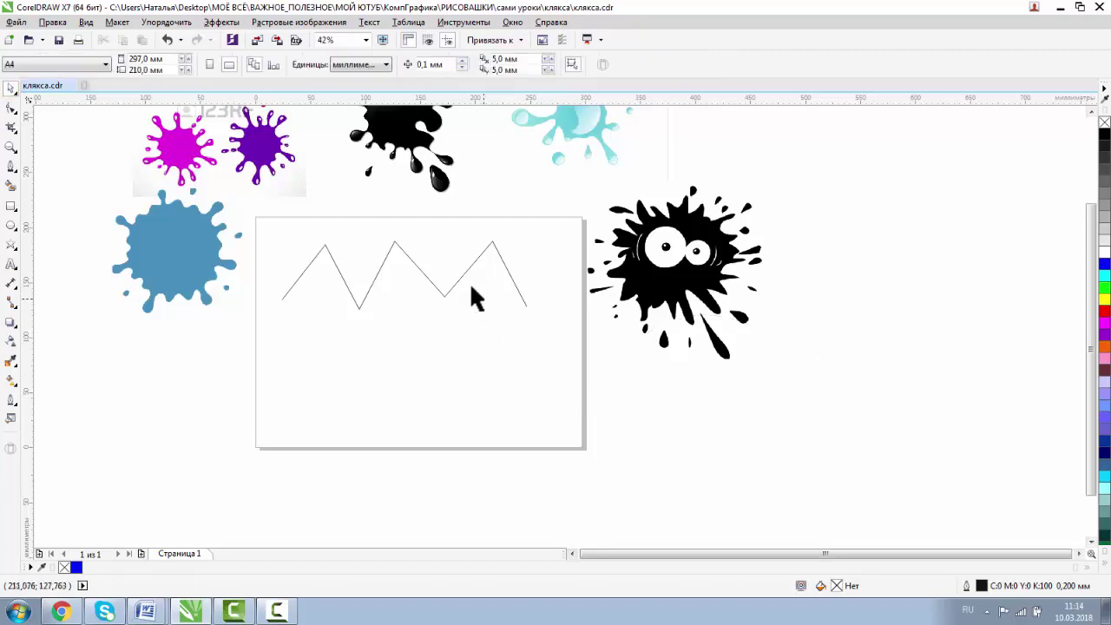
pyautogui.click(461, 276)
pyautogui.press('Delete')
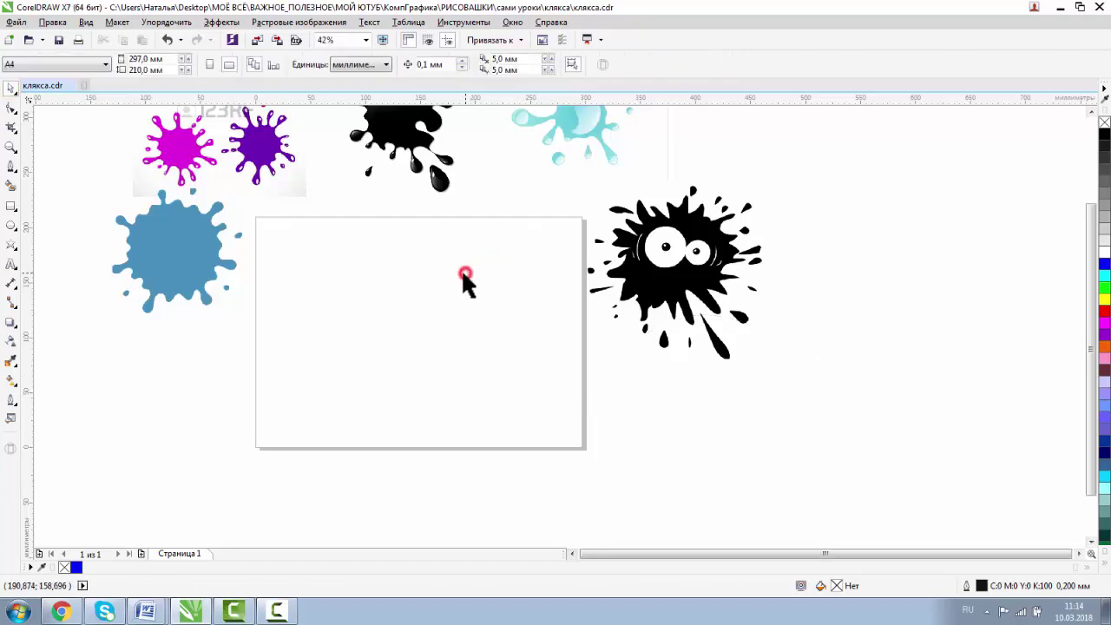
# Step: Start a blot outline on the page with smooth Pen curves, from the top arm through the right arms to the lower arm's tip
pyautogui.click(11, 147)
pyautogui.moveTo(256, 217); pyautogui.dragTo(601, 454)
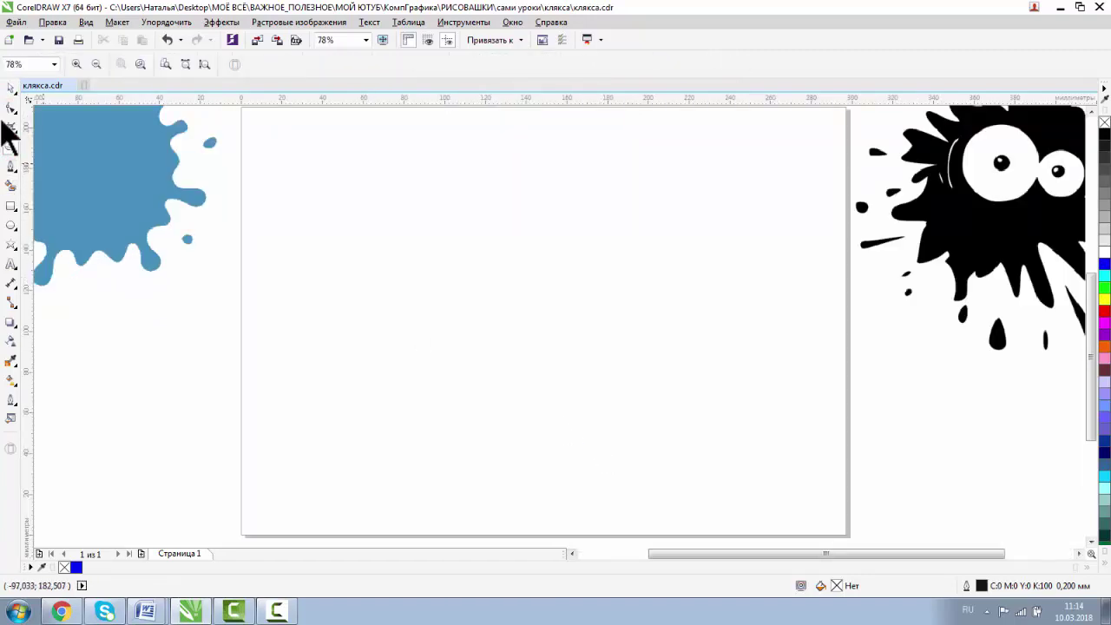
pyautogui.click(11, 166)
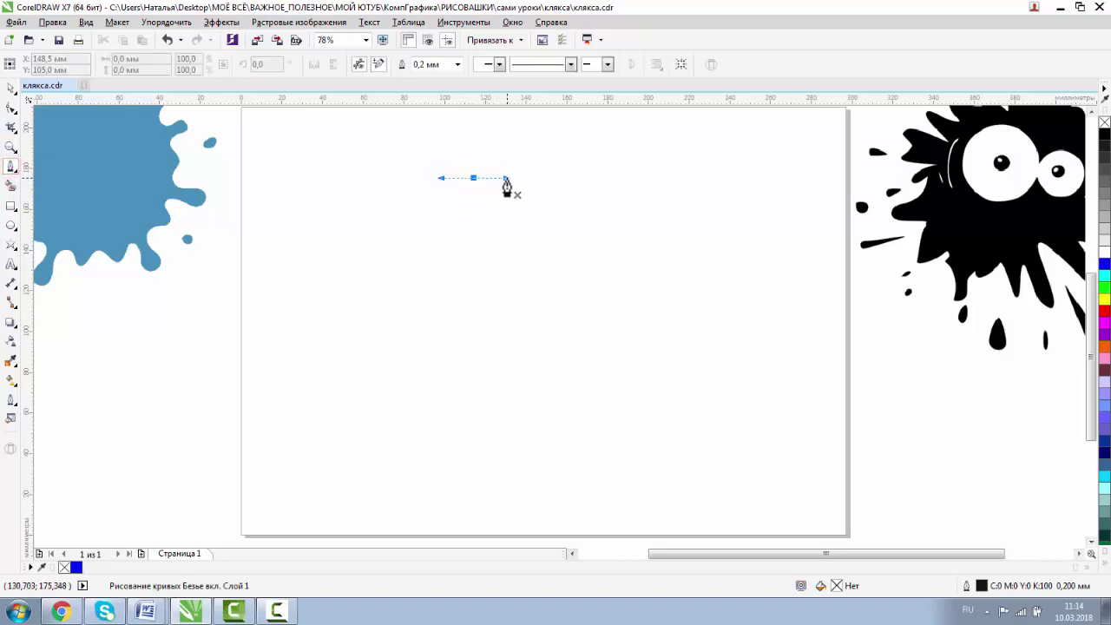
pyautogui.moveTo(507, 179); pyautogui.dragTo(506, 179)
pyautogui.moveTo(491, 229); pyautogui.dragTo(508, 250)
pyautogui.moveTo(542, 203)
pyautogui.mouseDown()
pyautogui.moveTo(553, 215)
pyautogui.moveTo(514, 273)
pyautogui.moveTo(527, 270)
pyautogui.mouseUp()
pyautogui.moveTo(620, 272); pyautogui.dragTo(616, 315)
pyautogui.moveTo(509, 304)
pyautogui.mouseDown()
pyautogui.moveTo(513, 290)
pyautogui.moveTo(431, 325)
pyautogui.moveTo(485, 316)
pyautogui.moveTo(484, 329)
pyautogui.mouseUp()
pyautogui.moveTo(542, 395); pyautogui.dragTo(490, 422)
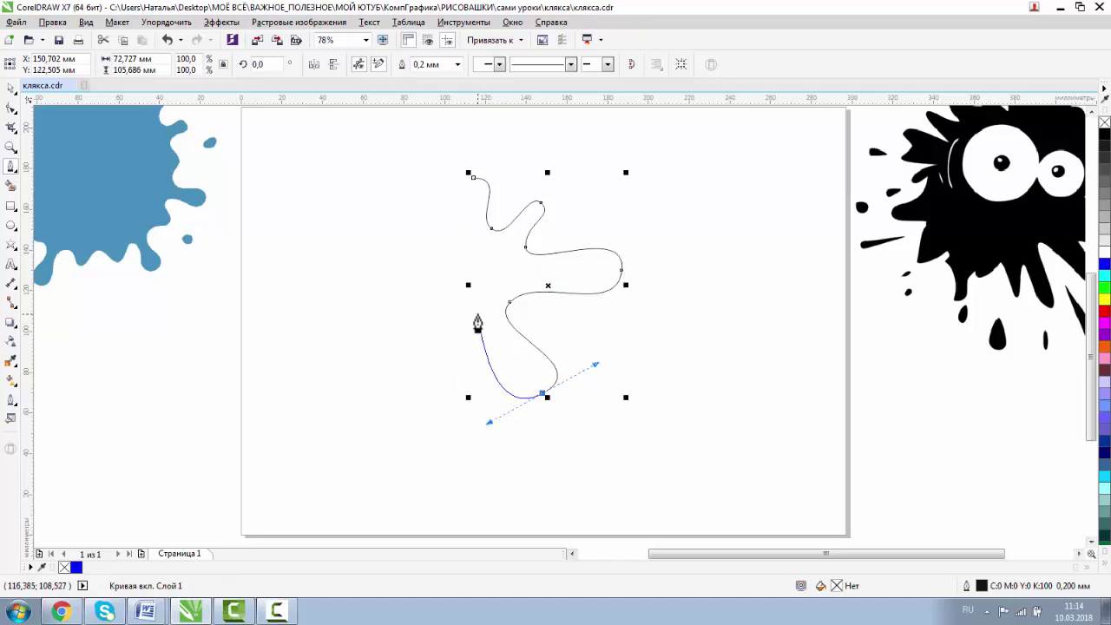
# Step: Continue the blot outline up the left side with smaller arms and close it, about 127 by 108 mm overall
pyautogui.moveTo(477, 315); pyautogui.dragTo(452, 310)
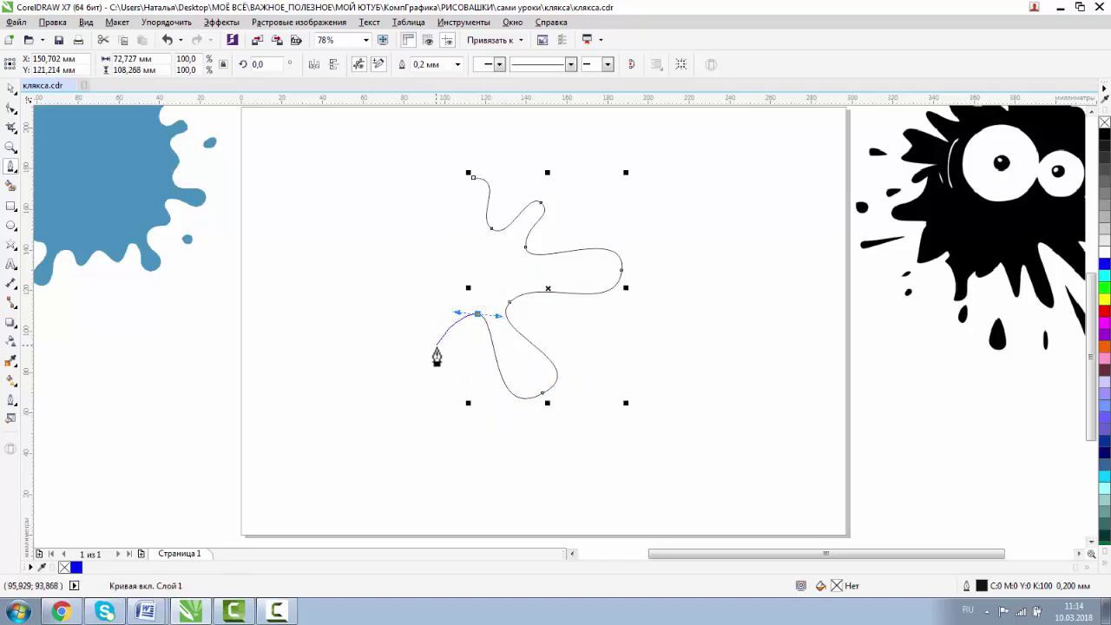
pyautogui.moveTo(436, 349); pyautogui.dragTo(407, 335)
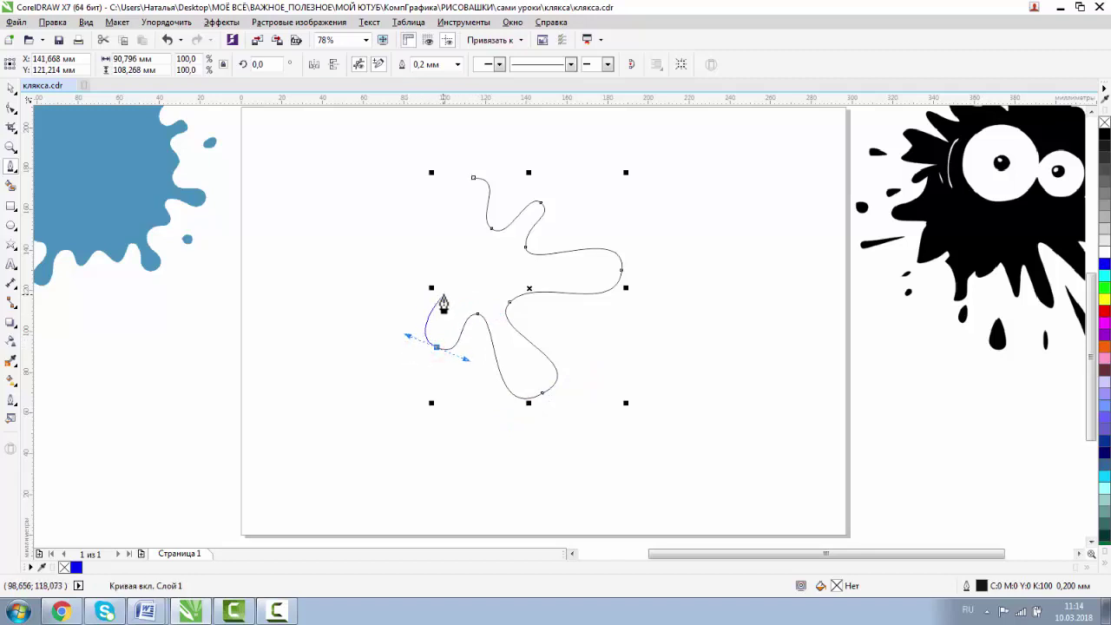
pyautogui.moveTo(442, 296); pyautogui.dragTo(435, 270)
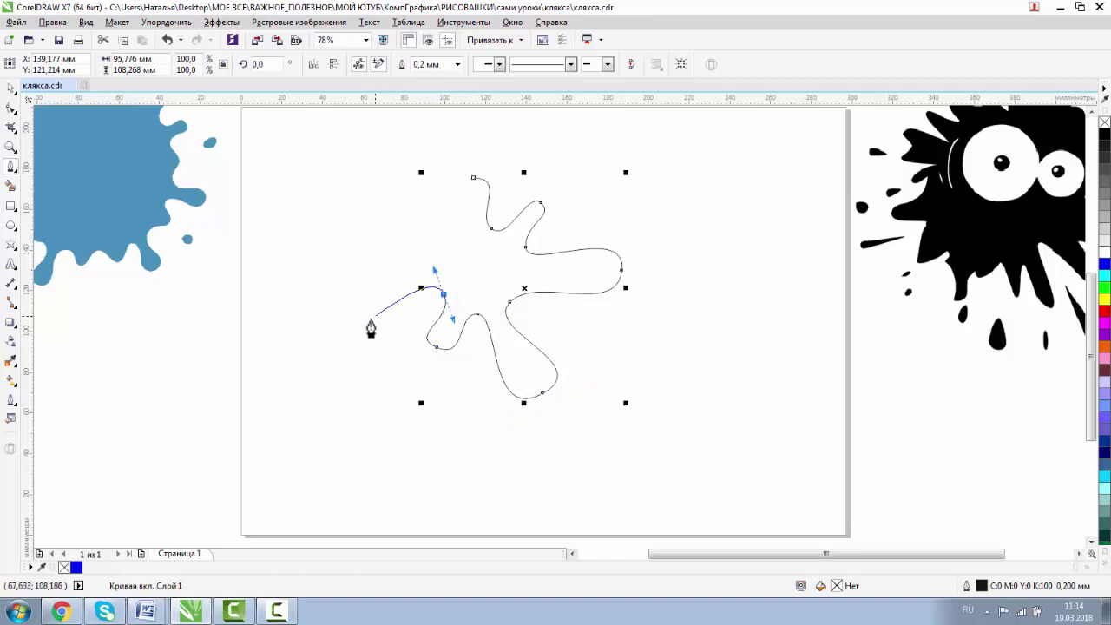
pyautogui.moveTo(365, 318); pyautogui.dragTo(405, 229)
pyautogui.moveTo(427, 237); pyautogui.dragTo(440, 180)
pyautogui.moveTo(455, 210)
pyautogui.mouseDown()
pyautogui.moveTo(468, 207)
pyautogui.moveTo(449, 179)
pyautogui.moveTo(444, 194)
pyautogui.mouseUp()
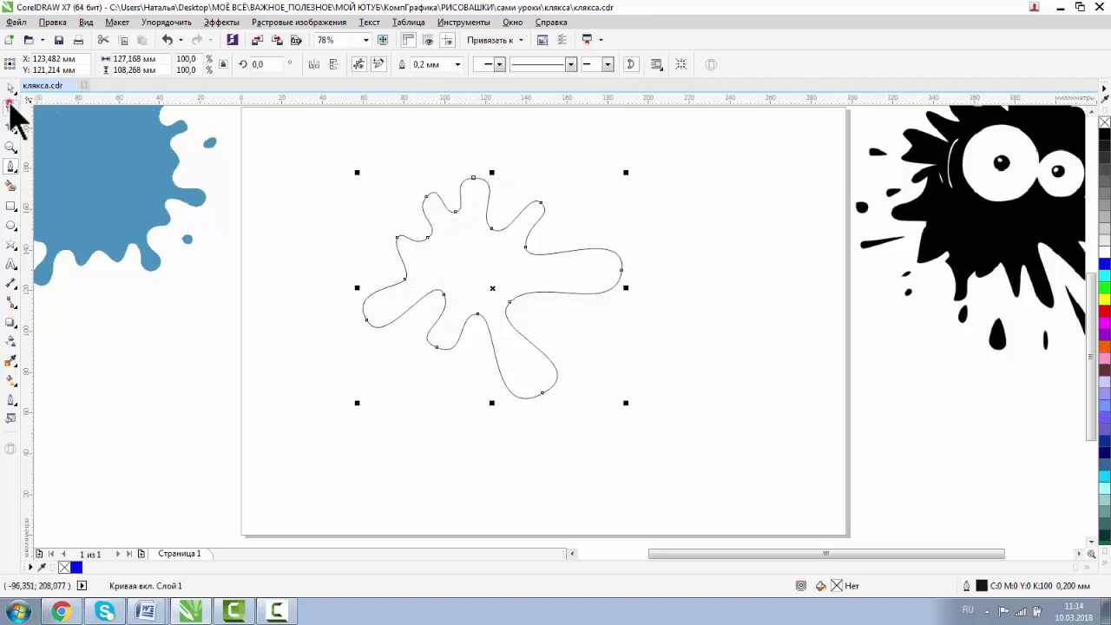
# Step: Make the node at the top of the blot outline smooth with the Shape tool
pyautogui.click(10, 104)
pyautogui.click(473, 178)
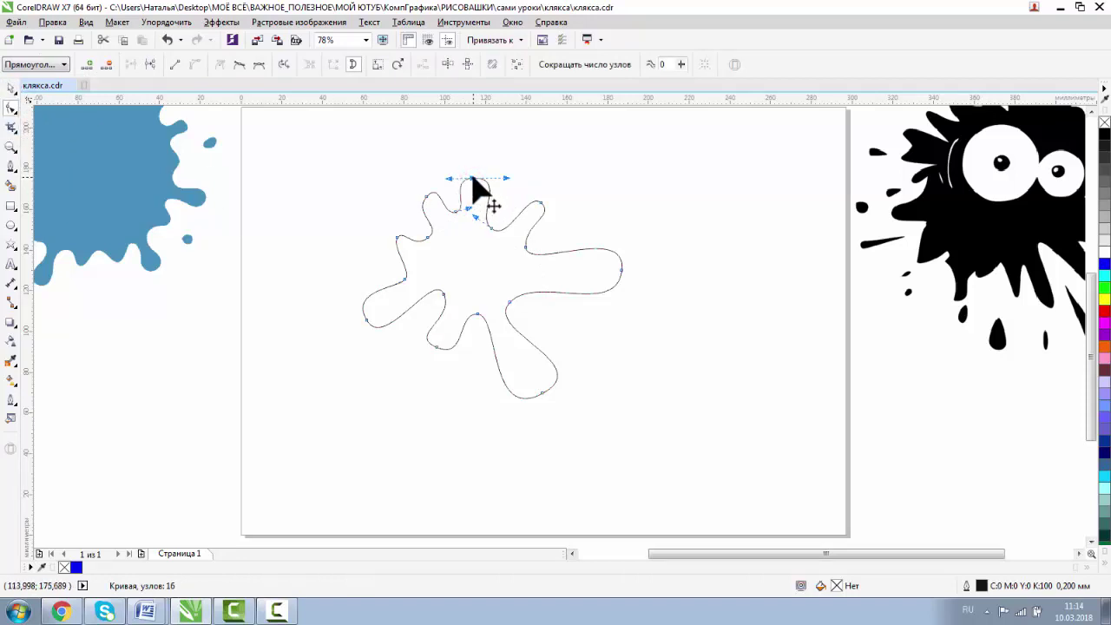
pyautogui.click(241, 67)
# Step: Add a node on the upper edge of the blot's large right arm and move it up to thicken the arm's end
pyautogui.click(11, 146)
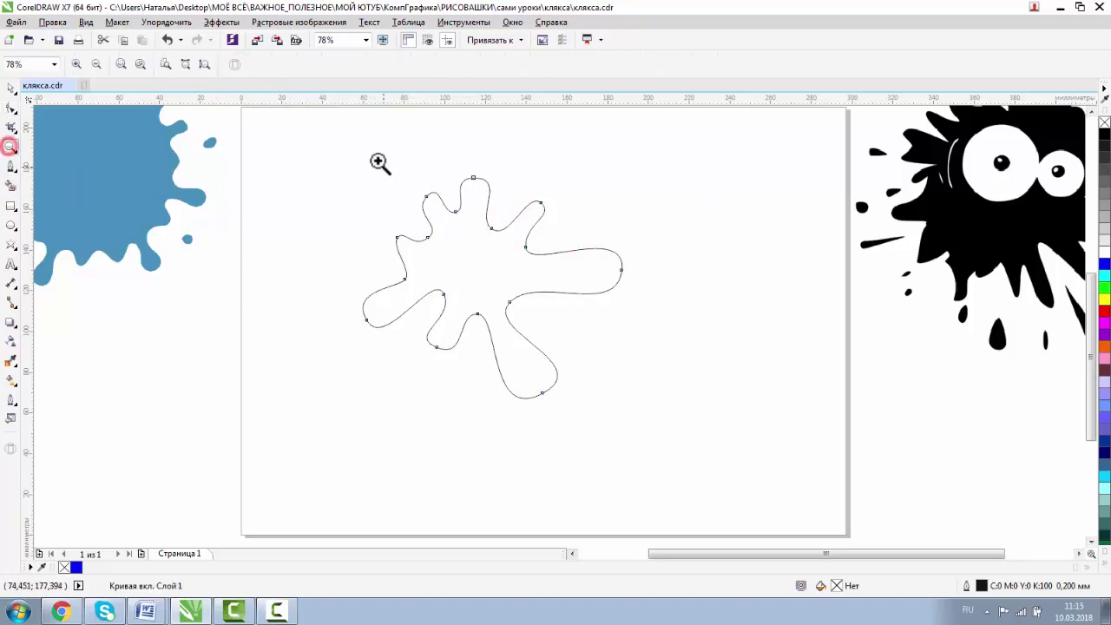
pyautogui.moveTo(379, 161); pyautogui.dragTo(631, 442)
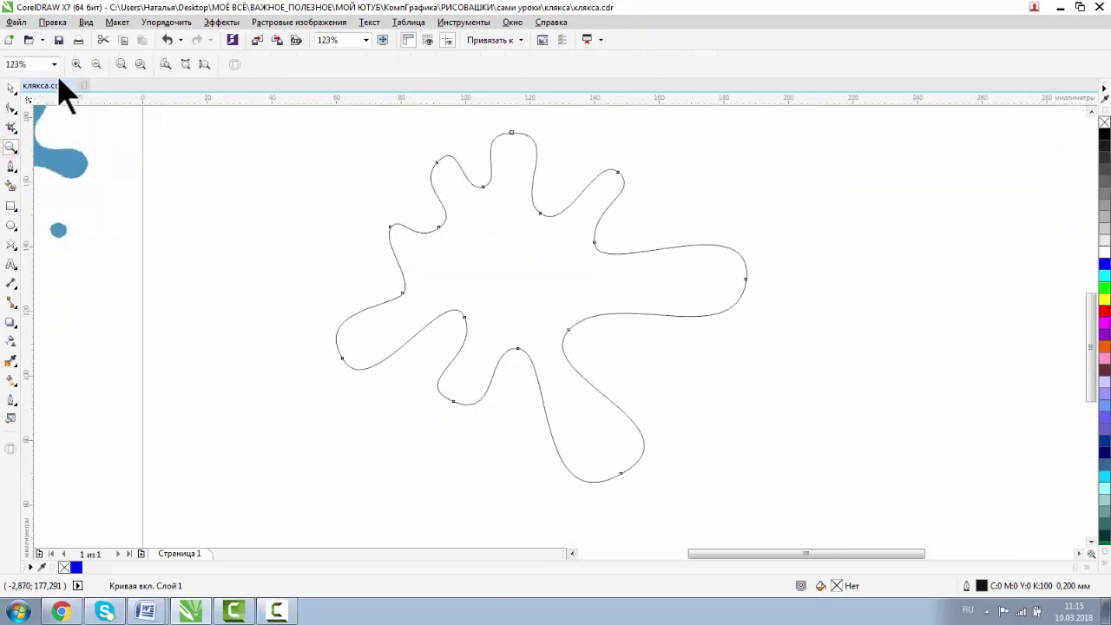
pyautogui.click(11, 108)
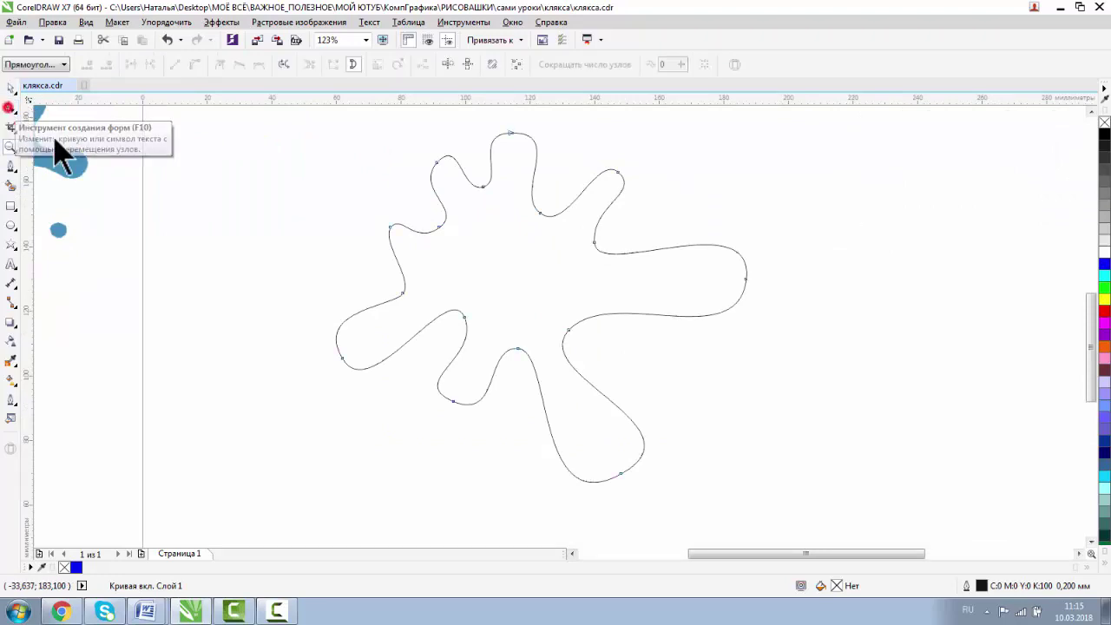
pyautogui.doubleClick(669, 251)
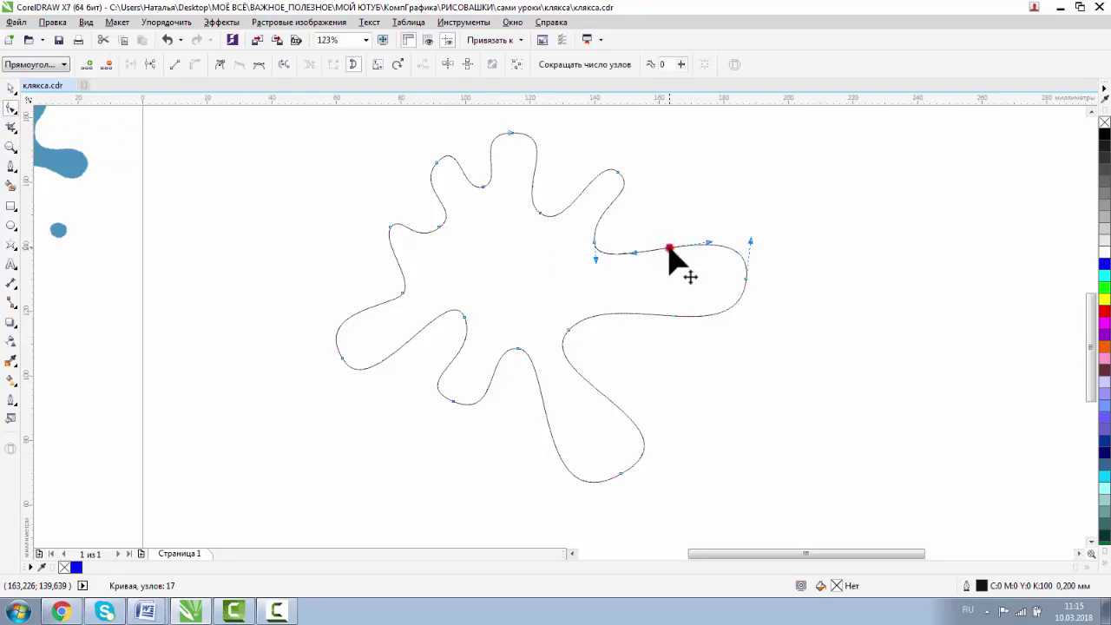
pyautogui.moveTo(669, 251); pyautogui.dragTo(674, 232)
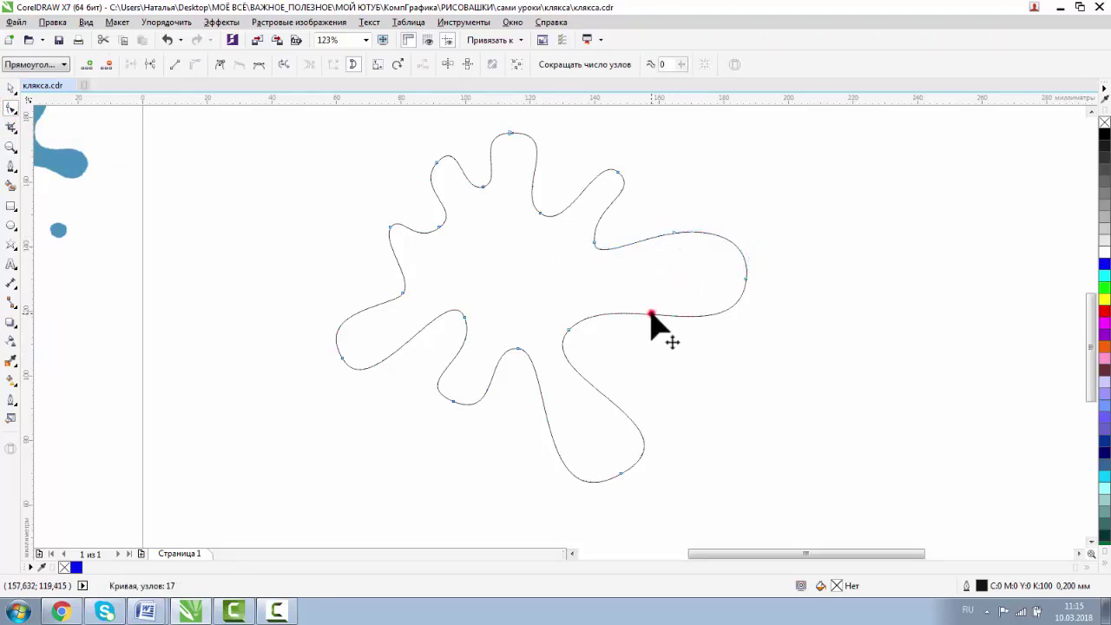
# Step: Bulge the large right arm's lower edge downward using an added node, and delete that extra node
pyautogui.doubleClick(651, 314)
pyautogui.moveTo(652, 314); pyautogui.dragTo(700, 366)
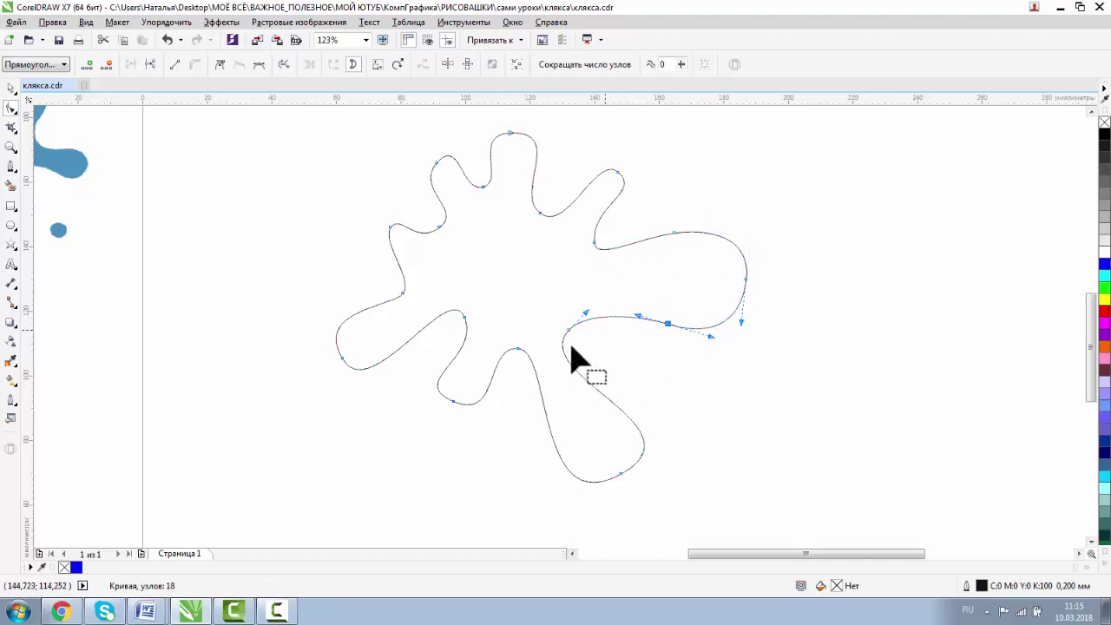
pyautogui.doubleClick(667, 323)
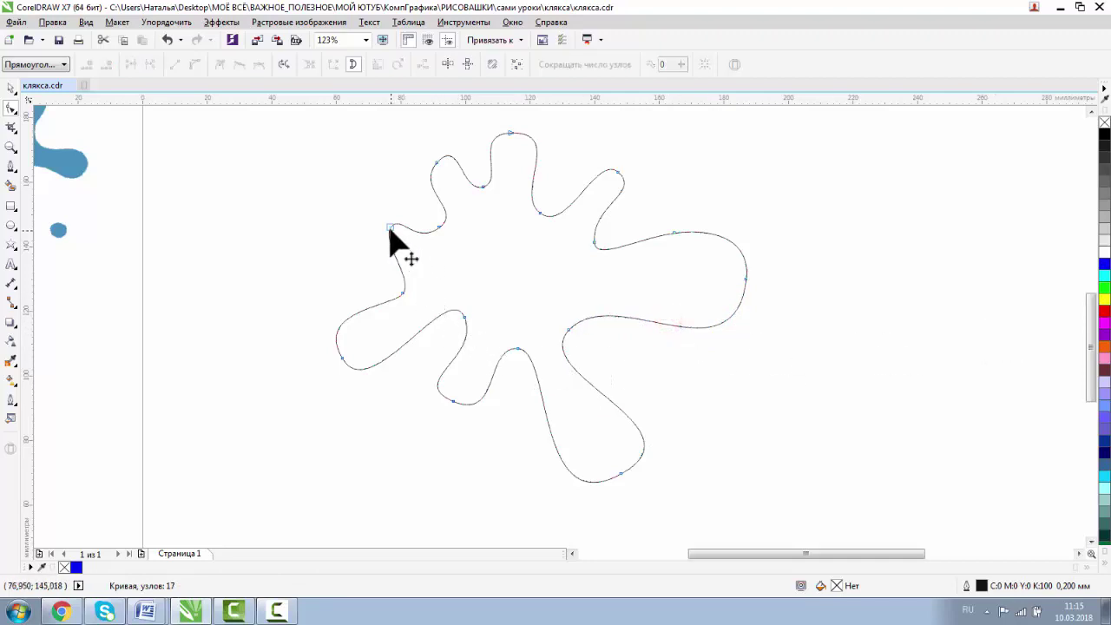
# Step: Shorten the small upper-left arm by moving its tip node inward, and pull the neighbouring arm's tip node outward
pyautogui.moveTo(390, 227)
pyautogui.mouseDown()
pyautogui.moveTo(382, 234)
pyautogui.moveTo(397, 244)
pyautogui.mouseUp()
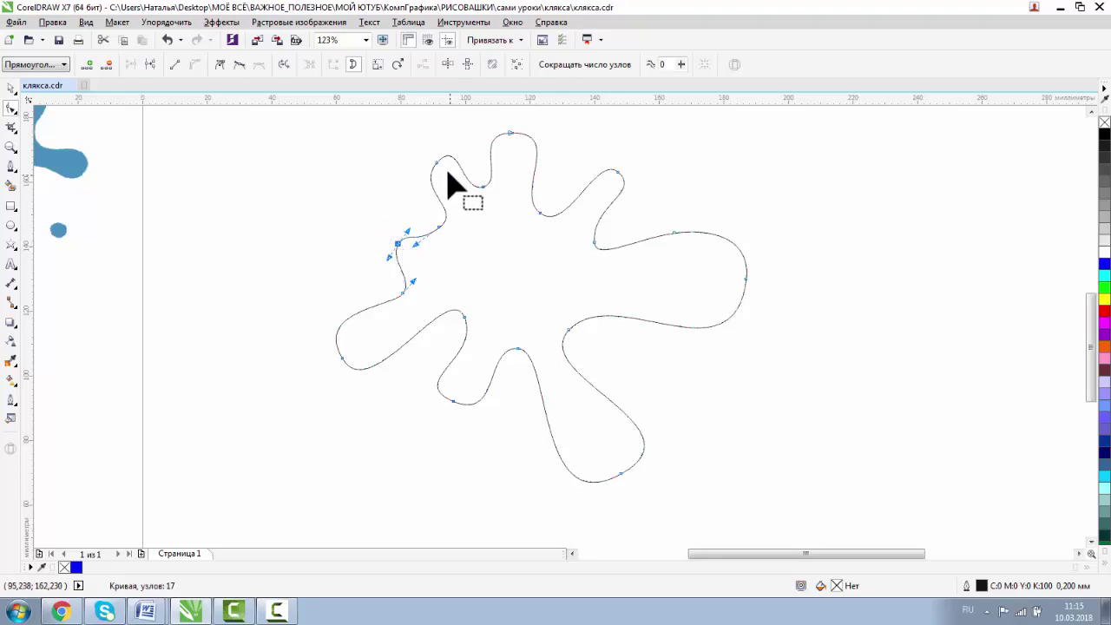
pyautogui.moveTo(437, 162); pyautogui.dragTo(402, 186)
# Step: Move the four-splash reference image down beside the page's left edge and examine the highlights on its magenta and purple splashes
pyautogui.click(10, 147)
pyautogui.click(96, 63)
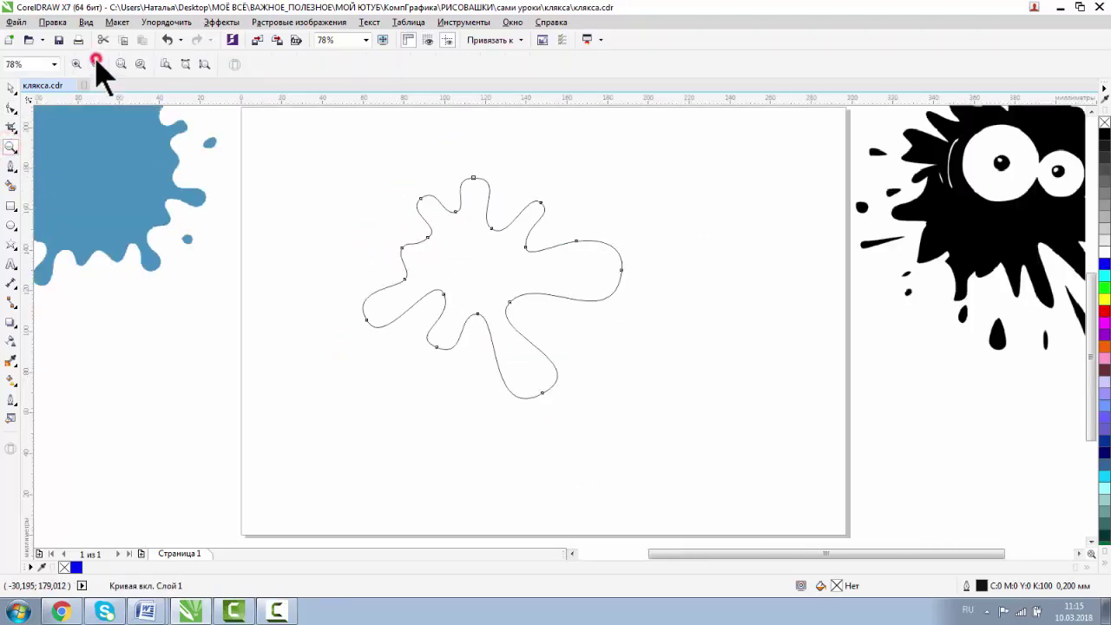
pyautogui.click(96, 64)
pyautogui.click(10, 88)
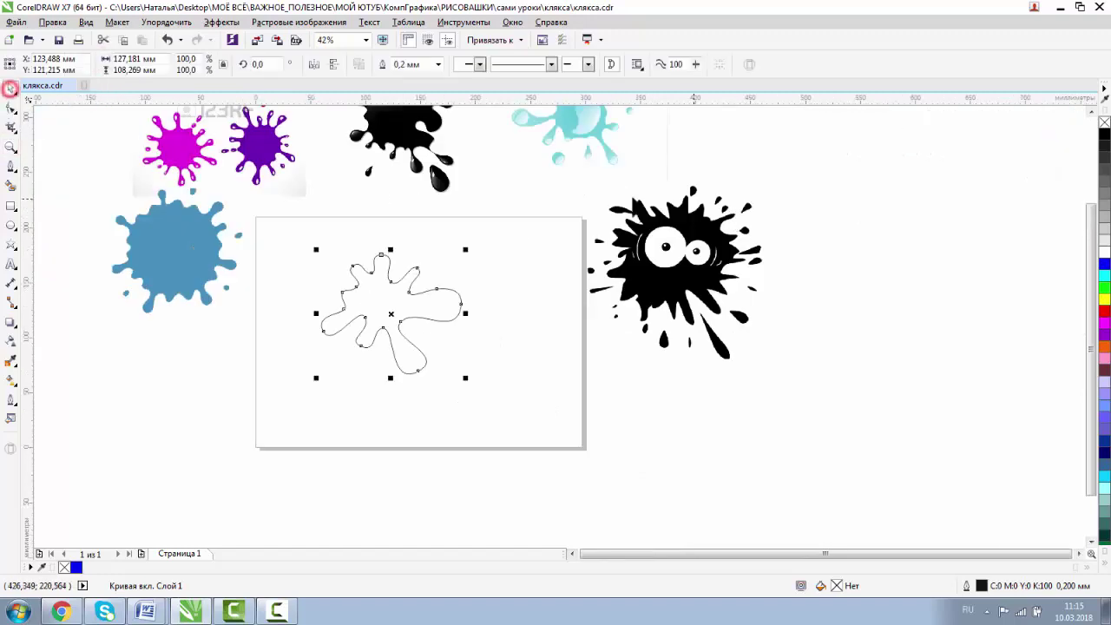
pyautogui.moveTo(276, 152); pyautogui.dragTo(265, 407)
pyautogui.click(10, 147)
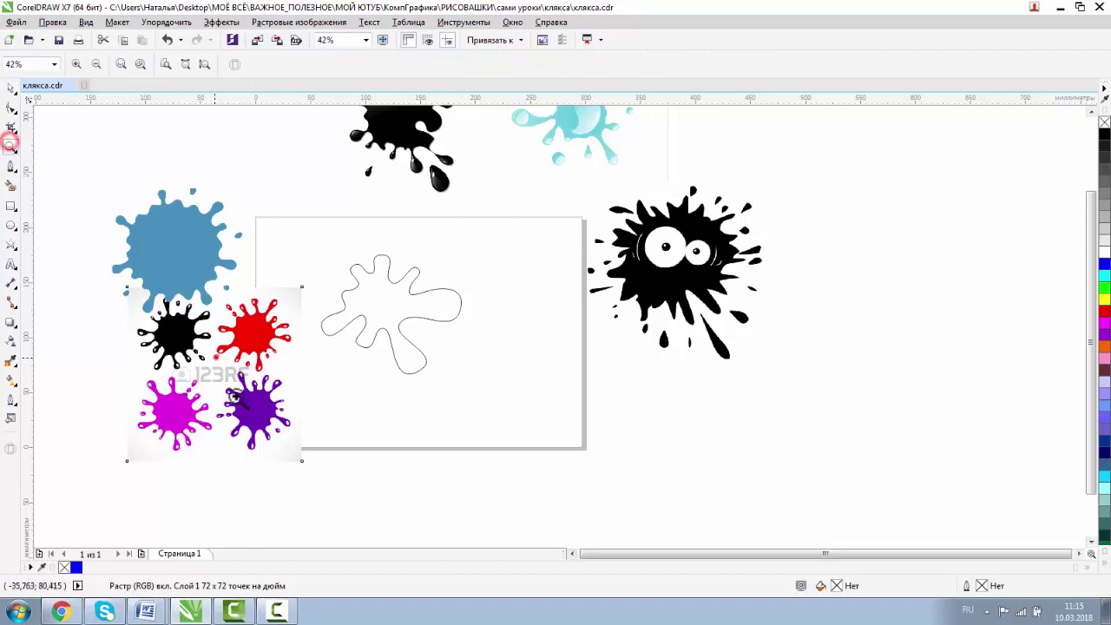
pyautogui.moveTo(226, 364); pyautogui.dragTo(343, 499)
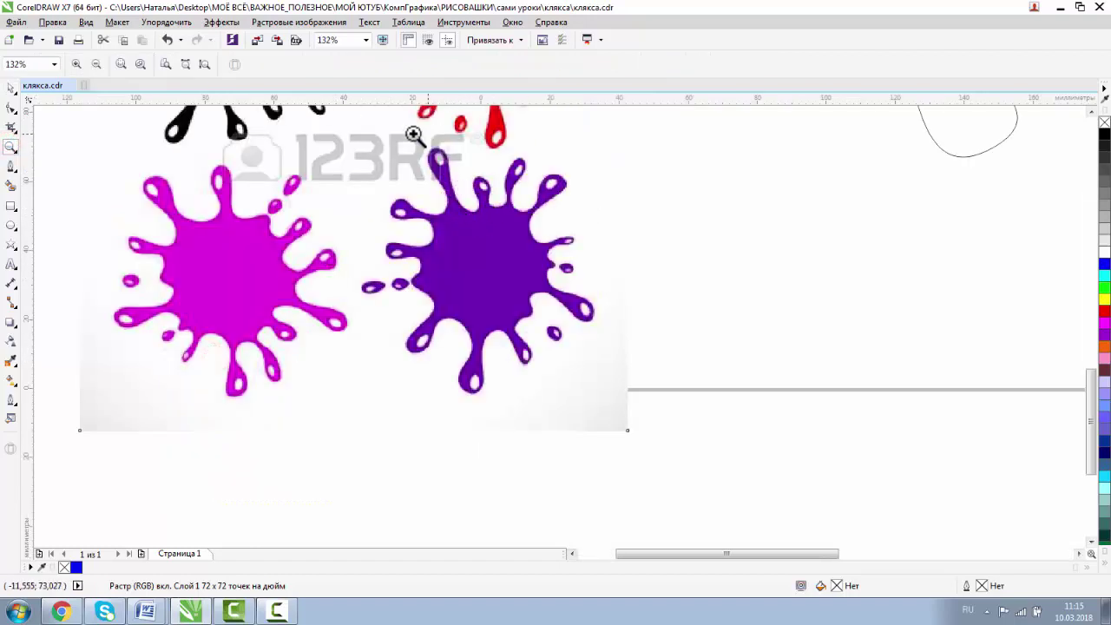
pyautogui.click(96, 63)
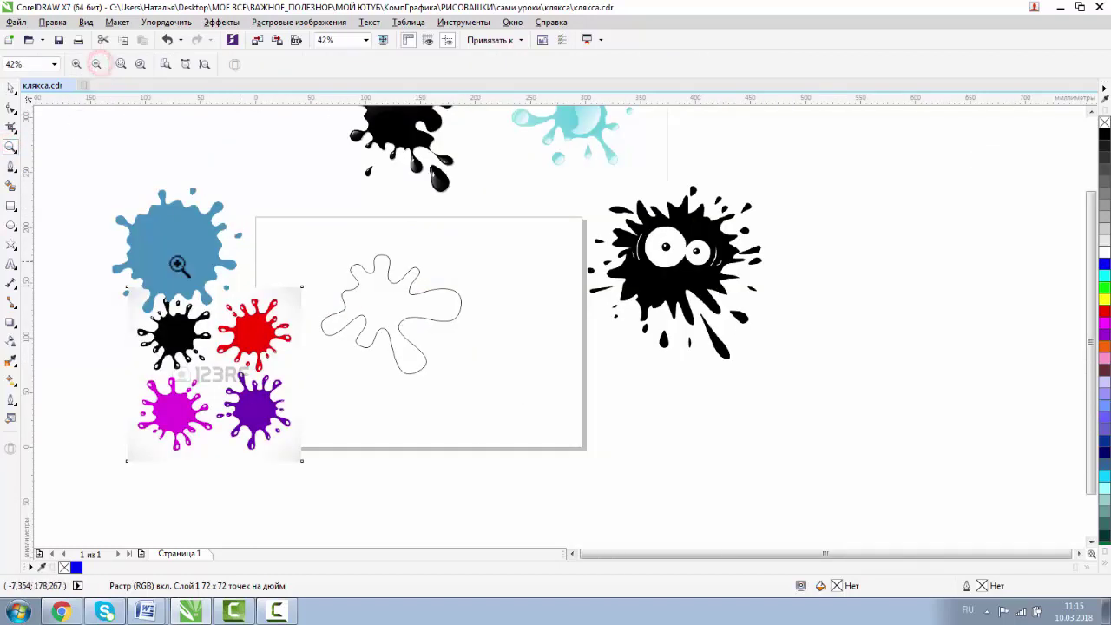
# Step: Shift the four-splash reference image farther left so it clears the page
pyautogui.click(11, 89)
pyautogui.moveTo(239, 317); pyautogui.dragTo(168, 330)
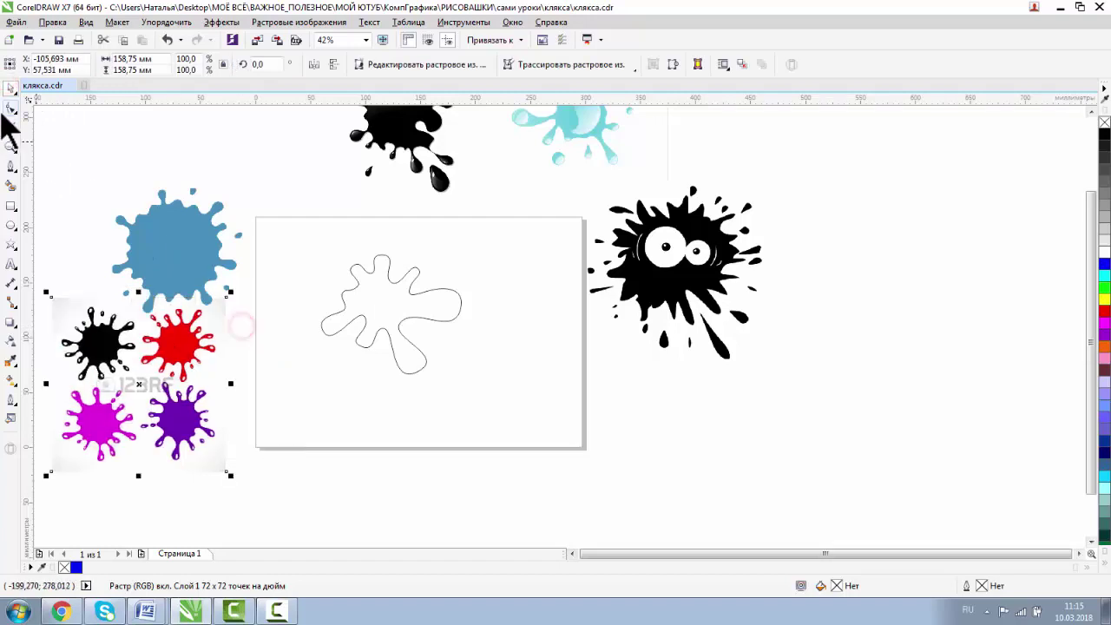
pyautogui.click(10, 144)
pyautogui.moveTo(328, 253); pyautogui.dragTo(521, 443)
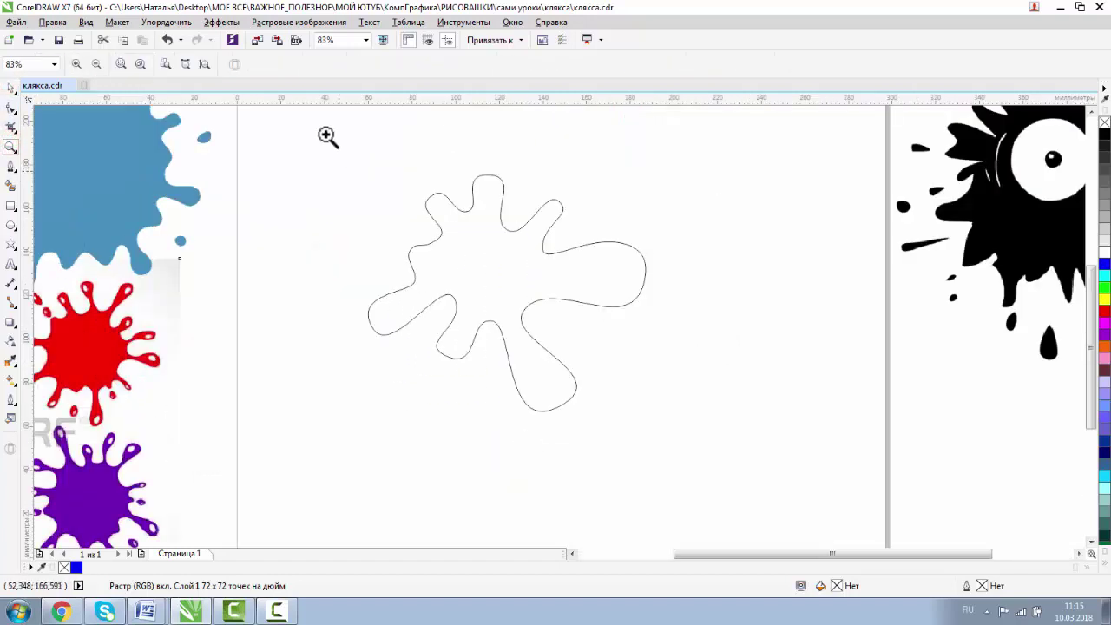
# Step: Fill the hand-drawn blot with purple #9900CC and remove its outline
pyautogui.click(11, 88)
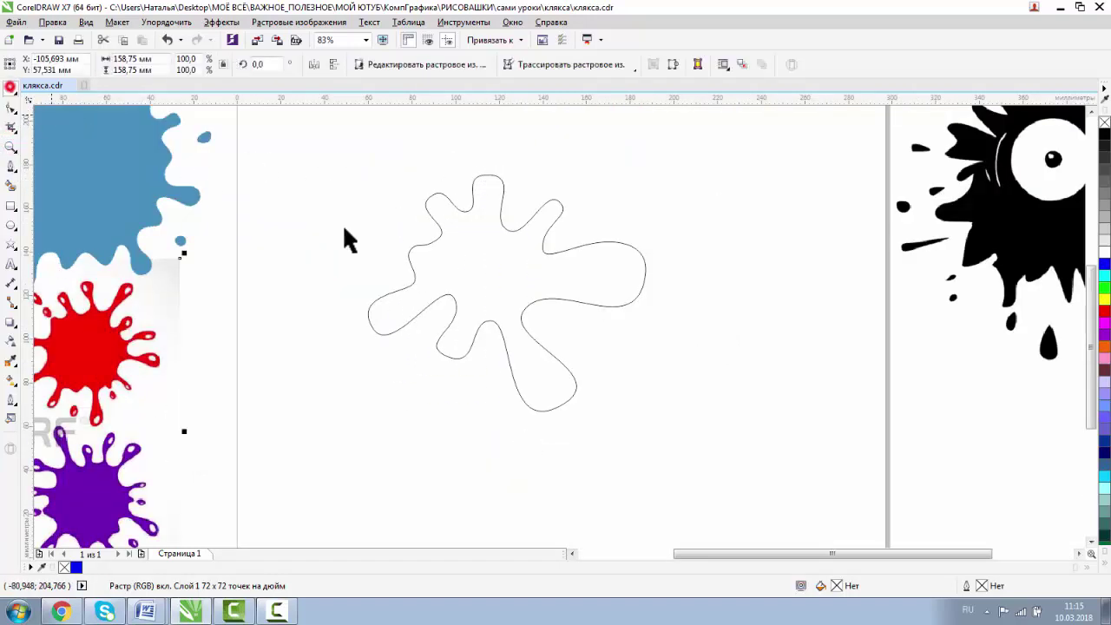
pyautogui.click(485, 273)
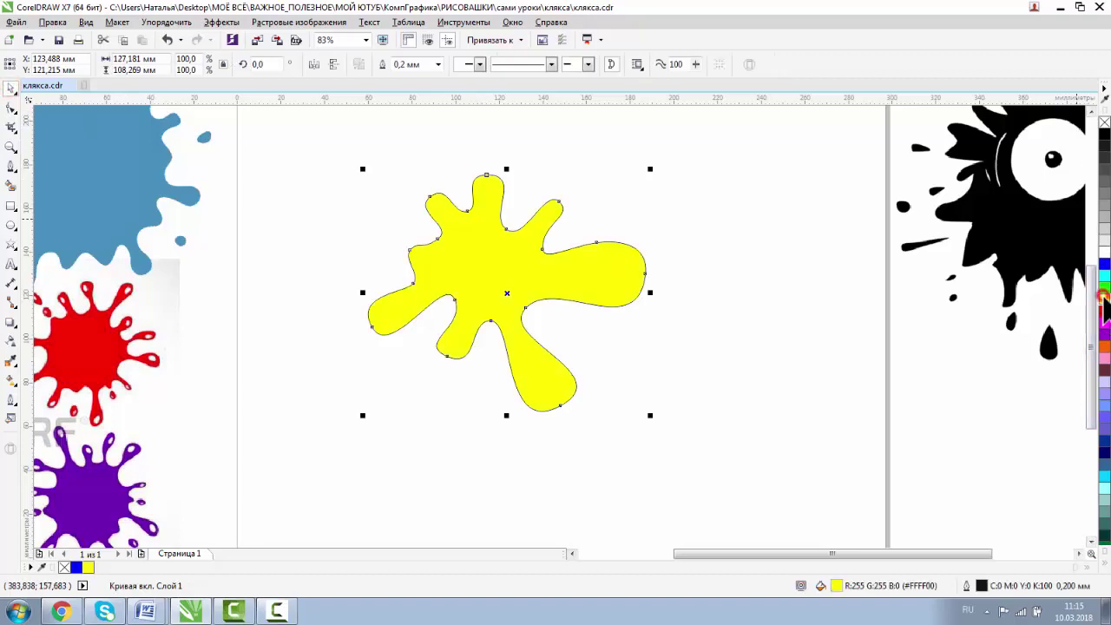
pyautogui.click(1104, 298)
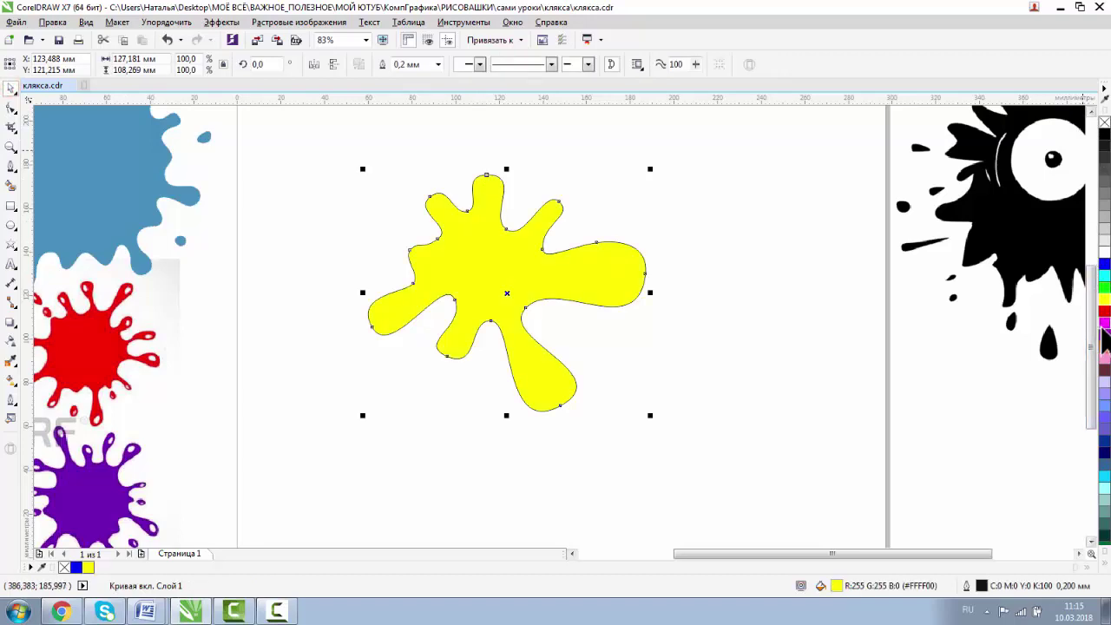
pyautogui.click(1104, 334)
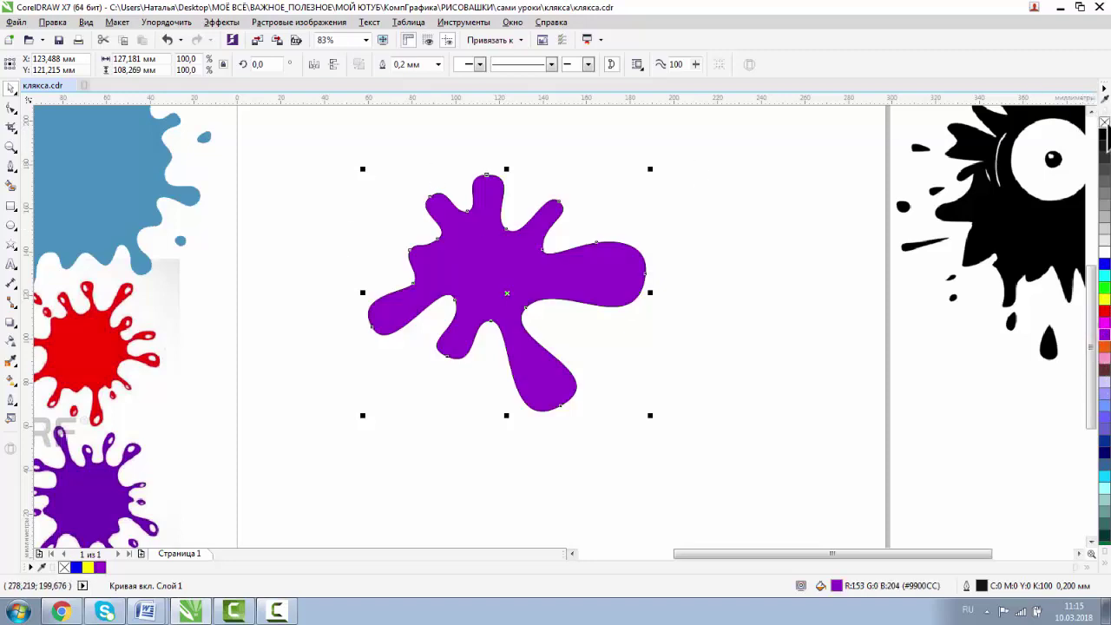
pyautogui.rightClick(1105, 125)
# Step: Move the purple blot to the page's right edge, partly over the black eye splash, to free the page
pyautogui.moveTo(487, 263); pyautogui.dragTo(471, 246)
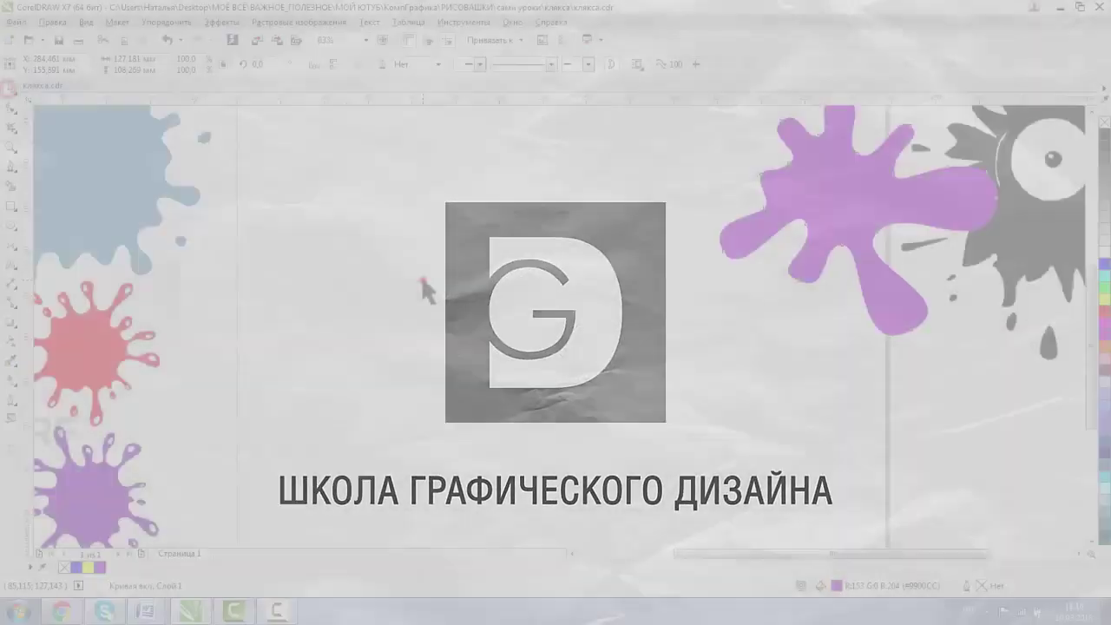
pyautogui.click(422, 278)
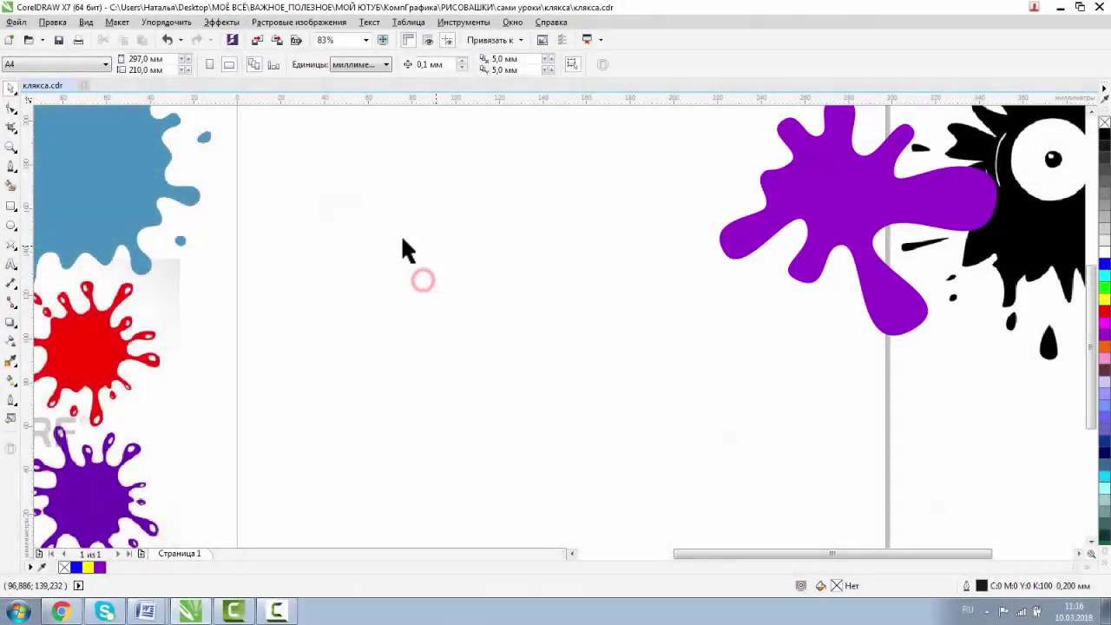
# Step: Draw a 17-point star about 128 mm across and place it on the left half of the page
pyautogui.click(12, 243)
pyautogui.click(60, 258)
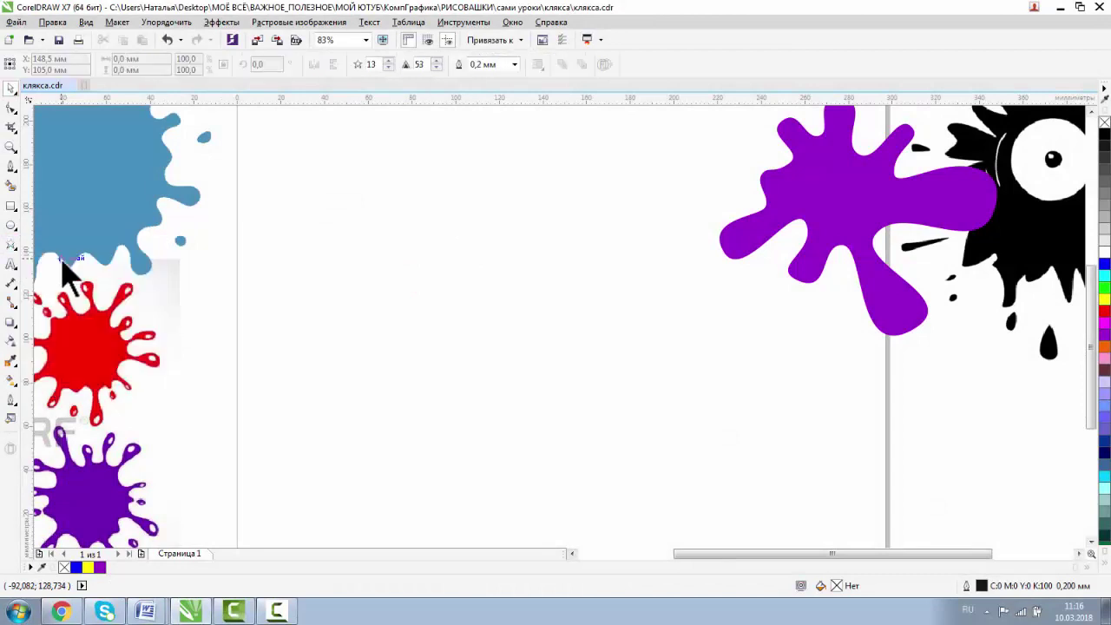
pyautogui.click(387, 62)
pyautogui.click(387, 62)
pyautogui.click(387, 62)
pyautogui.click(387, 61)
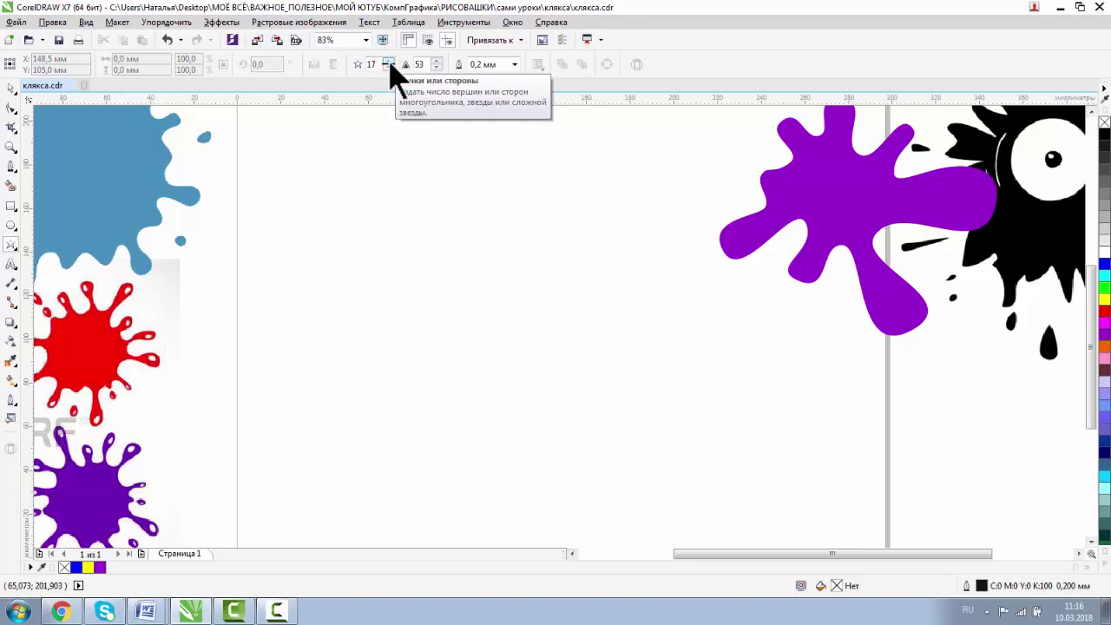
pyautogui.moveTo(416, 217)
pyautogui.mouseDown()
pyautogui.moveTo(546, 342)
pyautogui.moveTo(677, 419)
pyautogui.moveTo(700, 498)
pyautogui.mouseUp()
pyautogui.click(11, 88)
pyautogui.moveTo(575, 344); pyautogui.dragTo(462, 296)
# Step: Pull the star's inner nodes outward to a sharpness of 20 and convert the star to curves
pyautogui.click(11, 108)
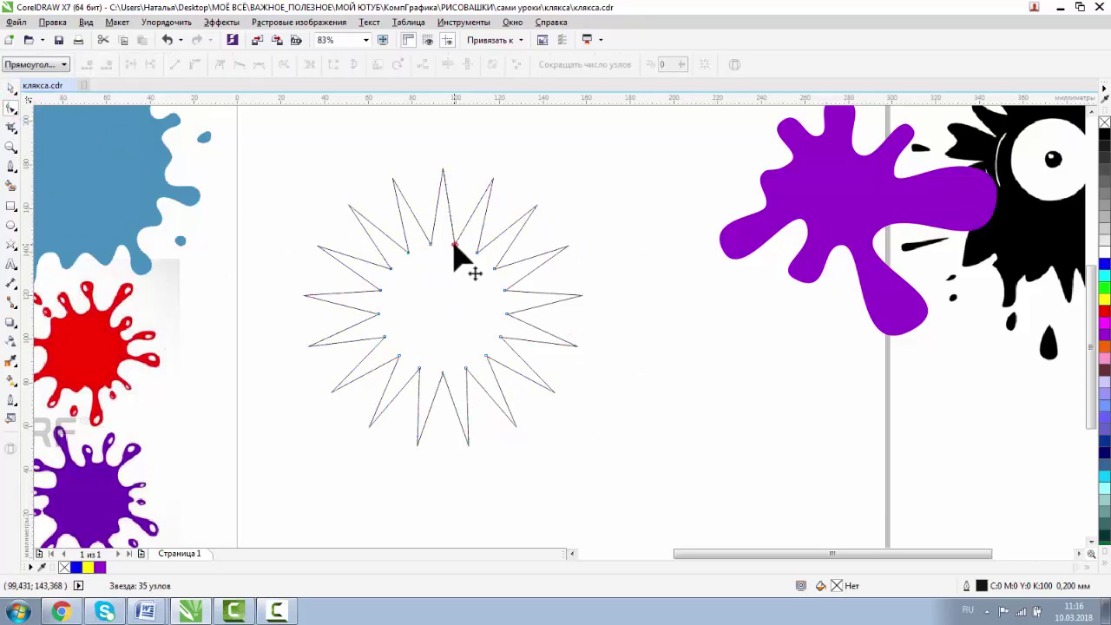
pyautogui.moveTo(453, 245); pyautogui.dragTo(461, 199)
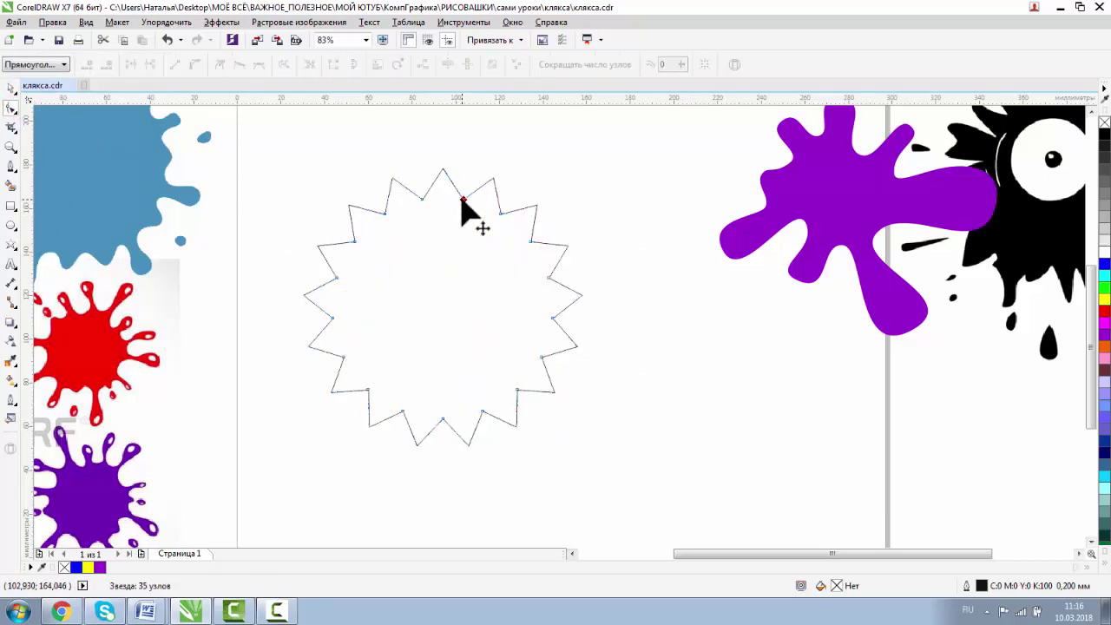
pyautogui.click(11, 87)
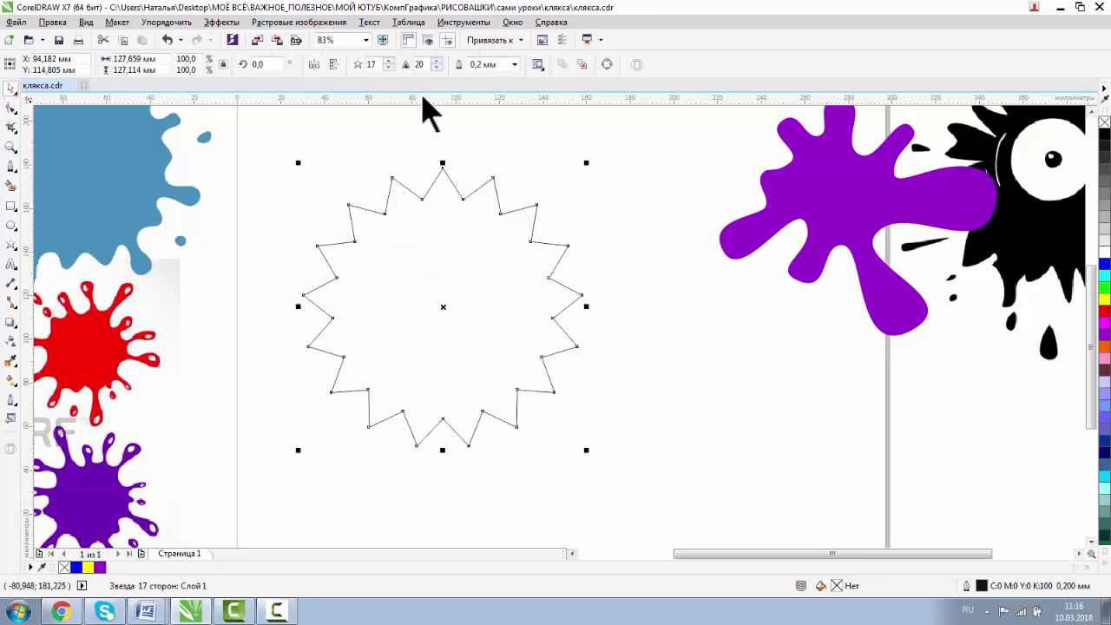
pyautogui.rightClick(430, 197)
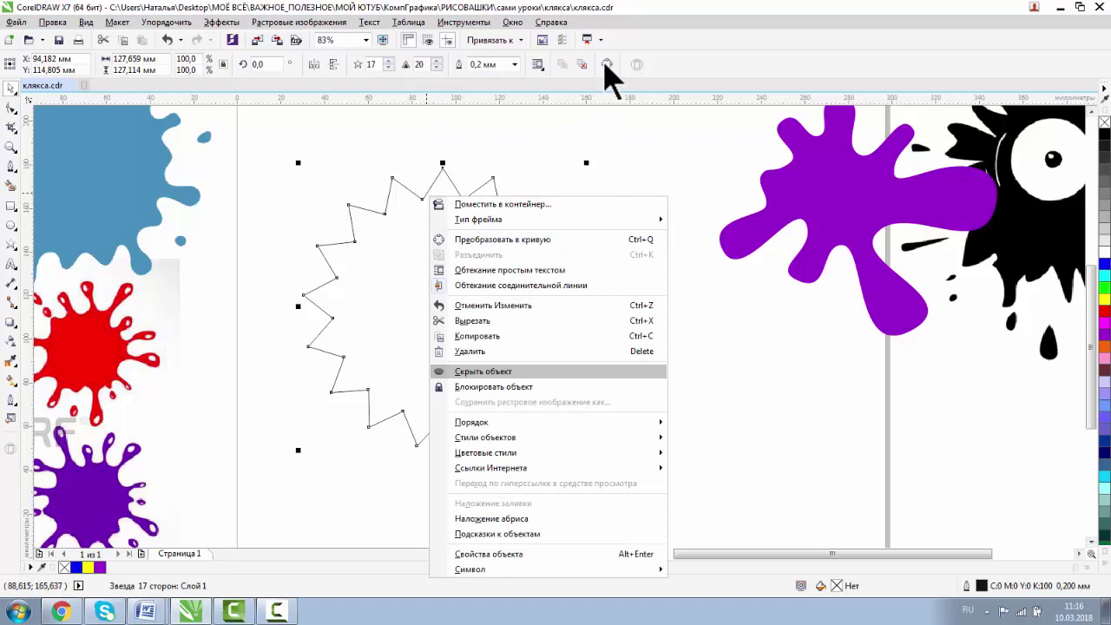
pyautogui.click(480, 240)
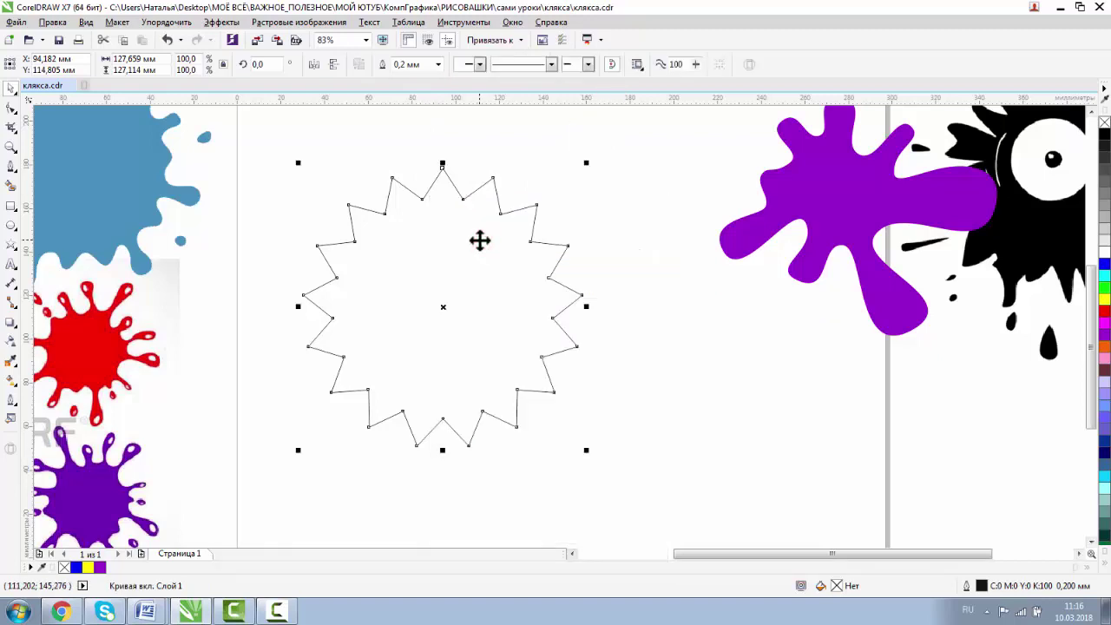
# Step: Convert all of the star's straight segments to curves and make every node smooth
pyautogui.click(11, 107)
pyautogui.moveTo(248, 123); pyautogui.dragTo(642, 503)
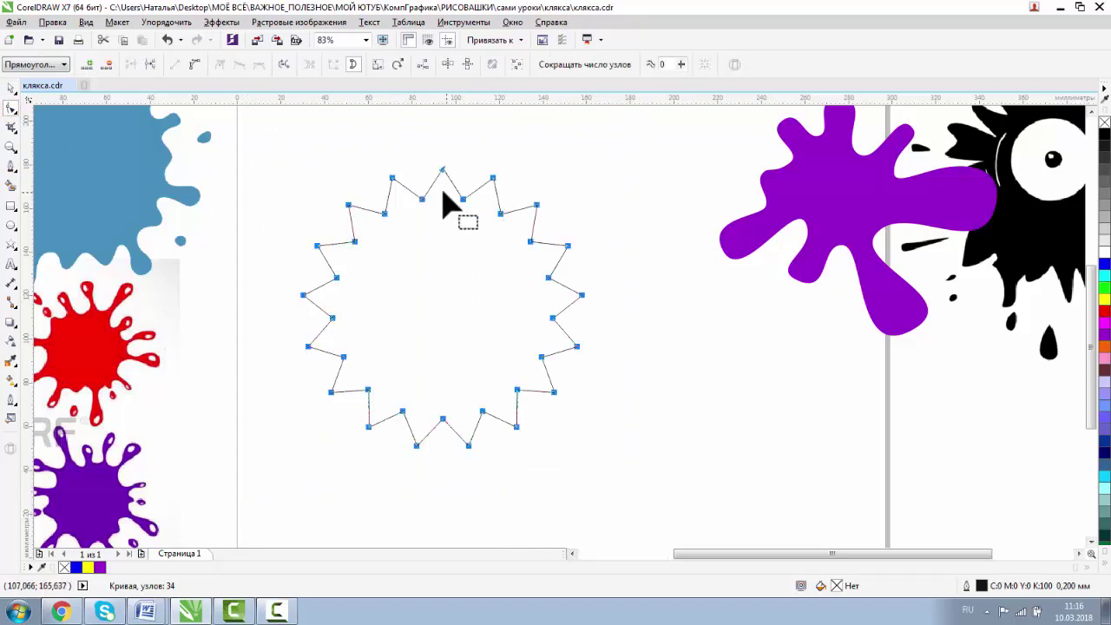
pyautogui.click(195, 67)
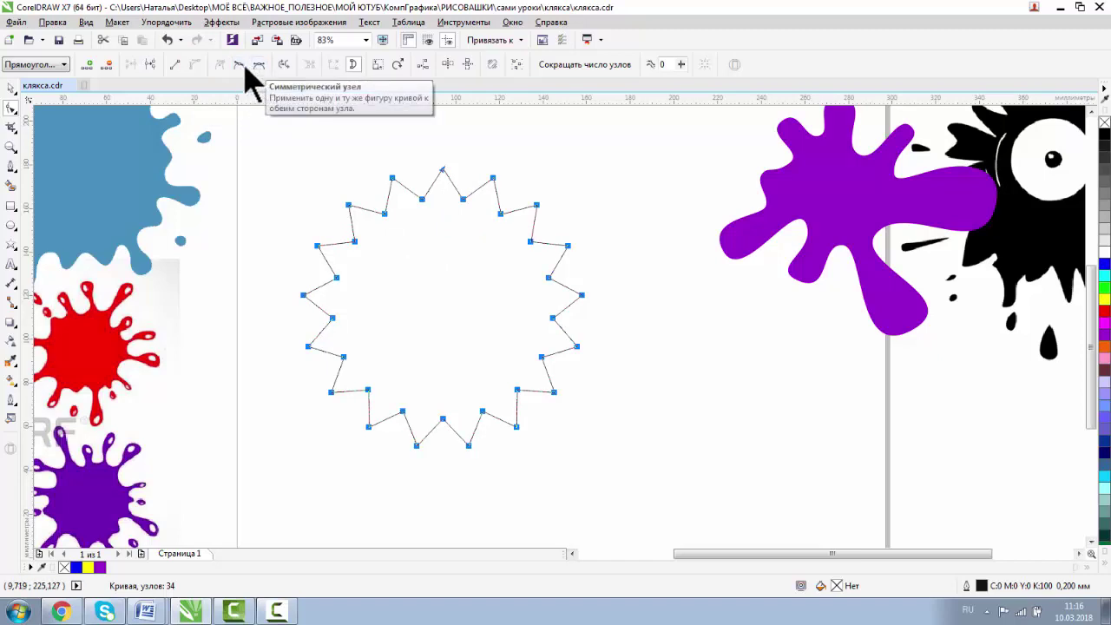
pyautogui.click(239, 66)
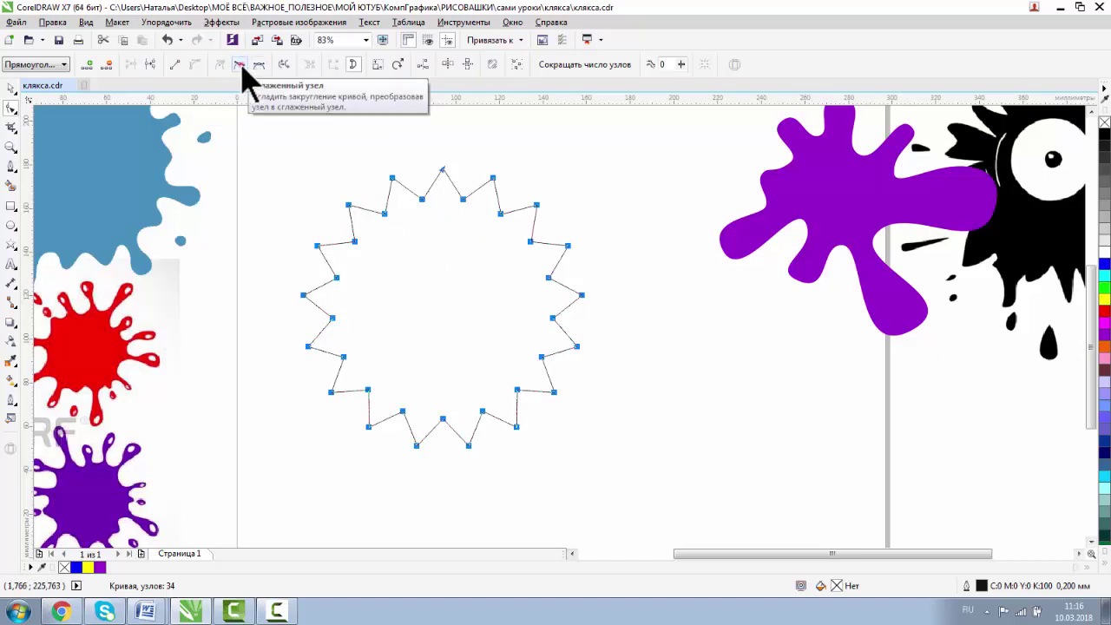
pyautogui.click(351, 149)
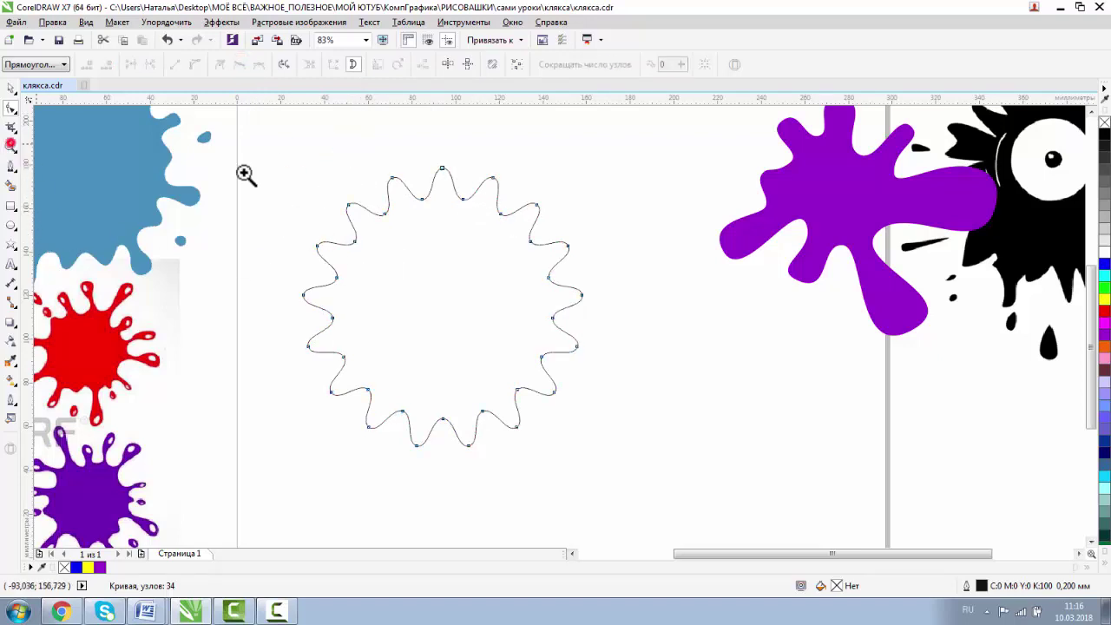
# Step: Shorten one upper-left and one lower-left spike of the wavy star by moving their tip nodes inward
pyautogui.moveTo(258, 153); pyautogui.dragTo(622, 392)
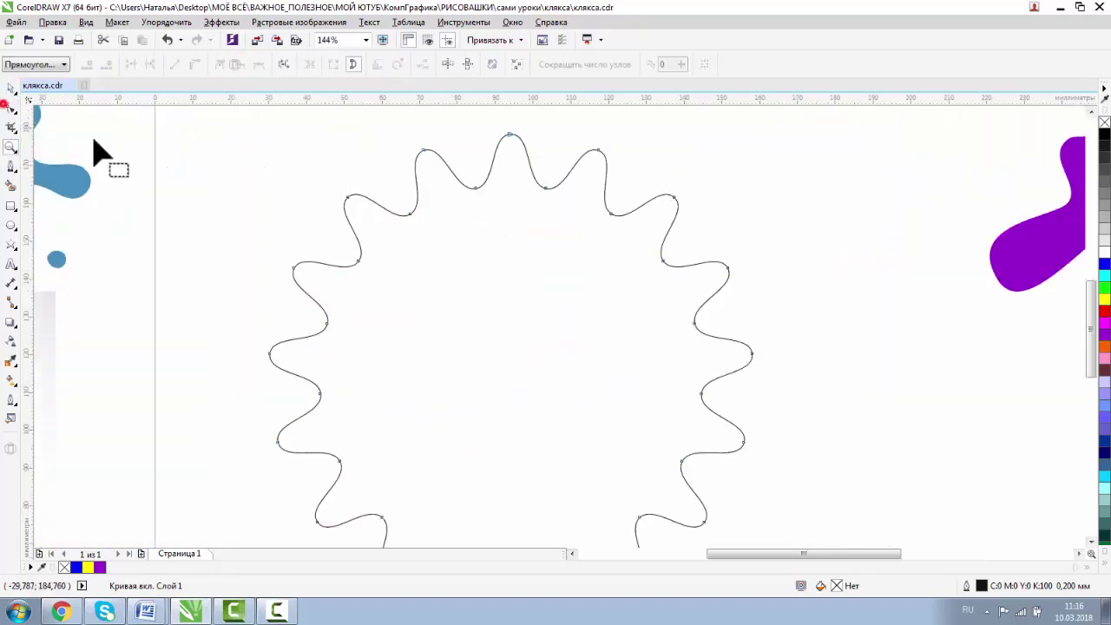
pyautogui.moveTo(347, 195); pyautogui.dragTo(364, 217)
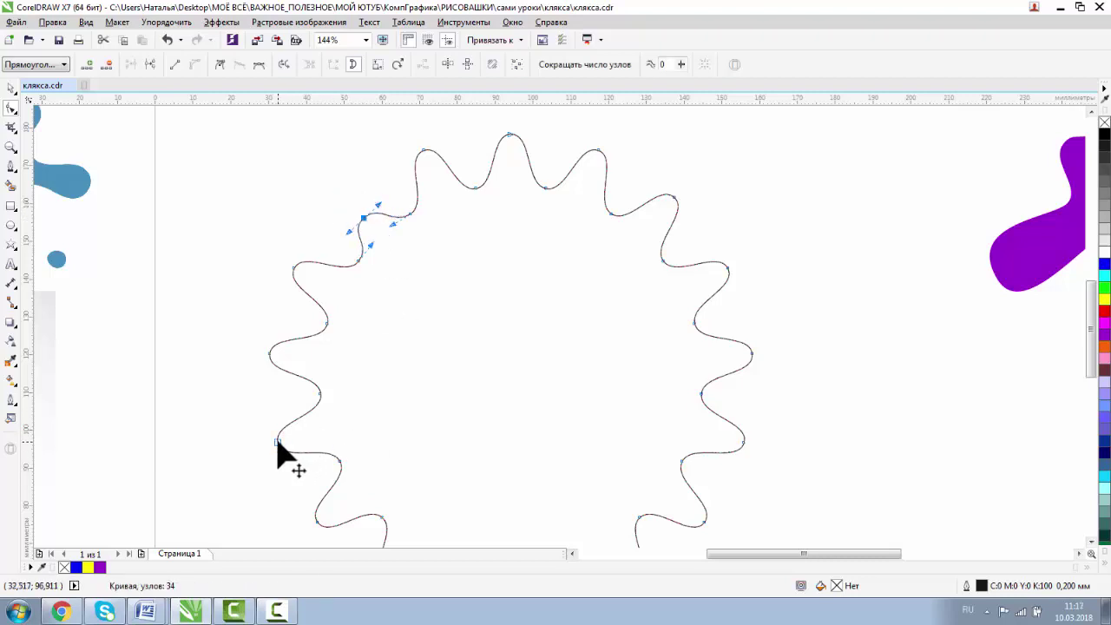
pyautogui.moveTo(277, 444); pyautogui.dragTo(314, 433)
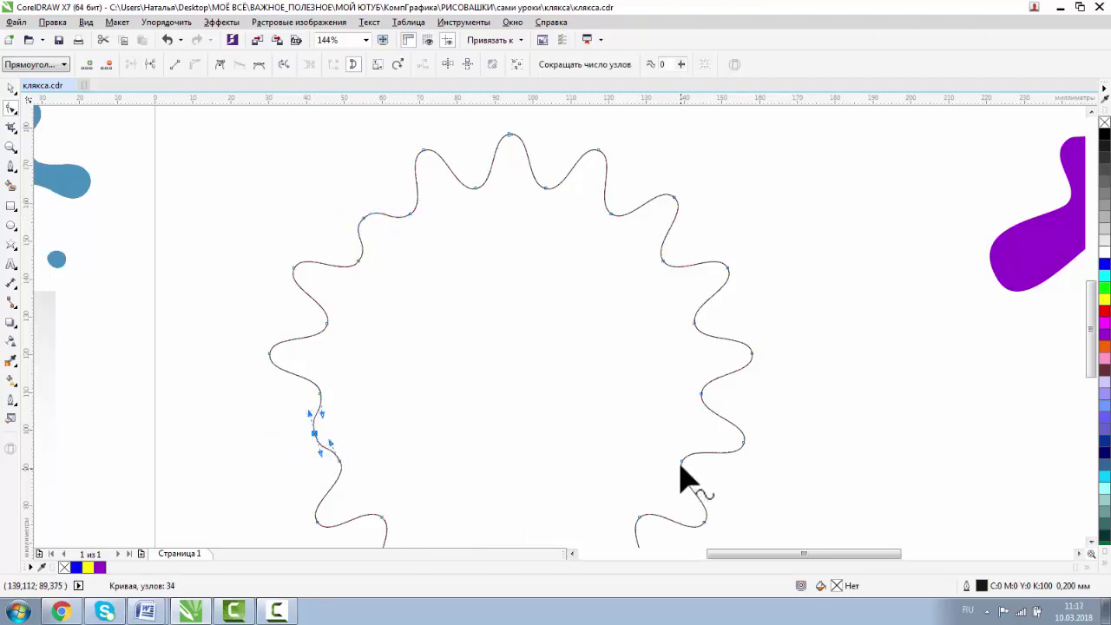
# Step: Deepen two hollows on the star's right side by moving their nodes inward, widening the lower one with its handle
pyautogui.moveTo(681, 460); pyautogui.dragTo(629, 381)
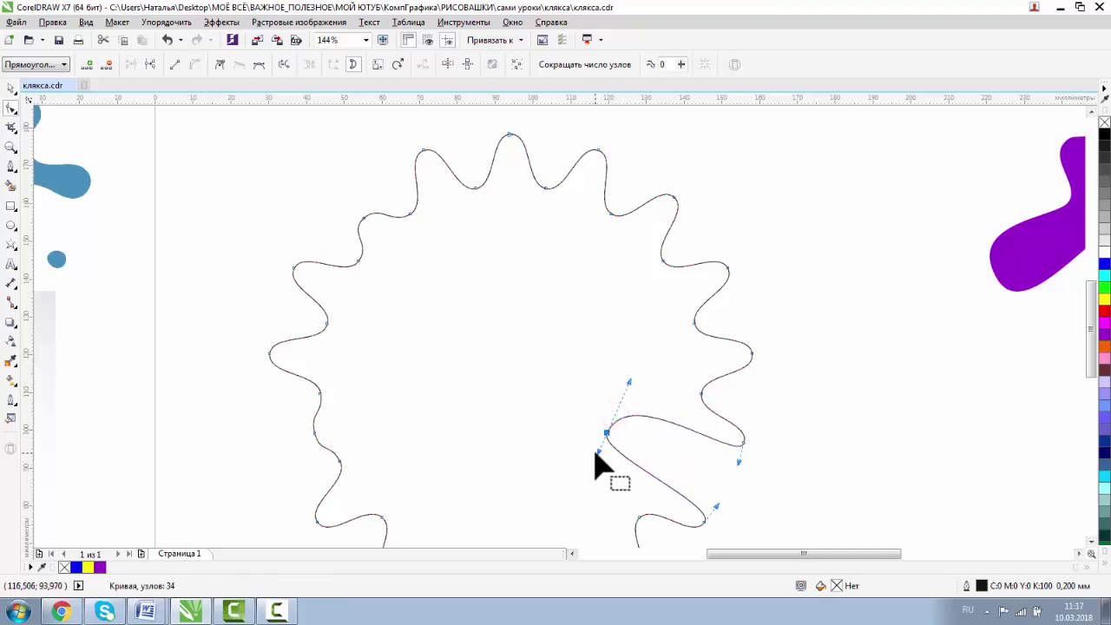
pyautogui.moveTo(597, 453); pyautogui.dragTo(579, 489)
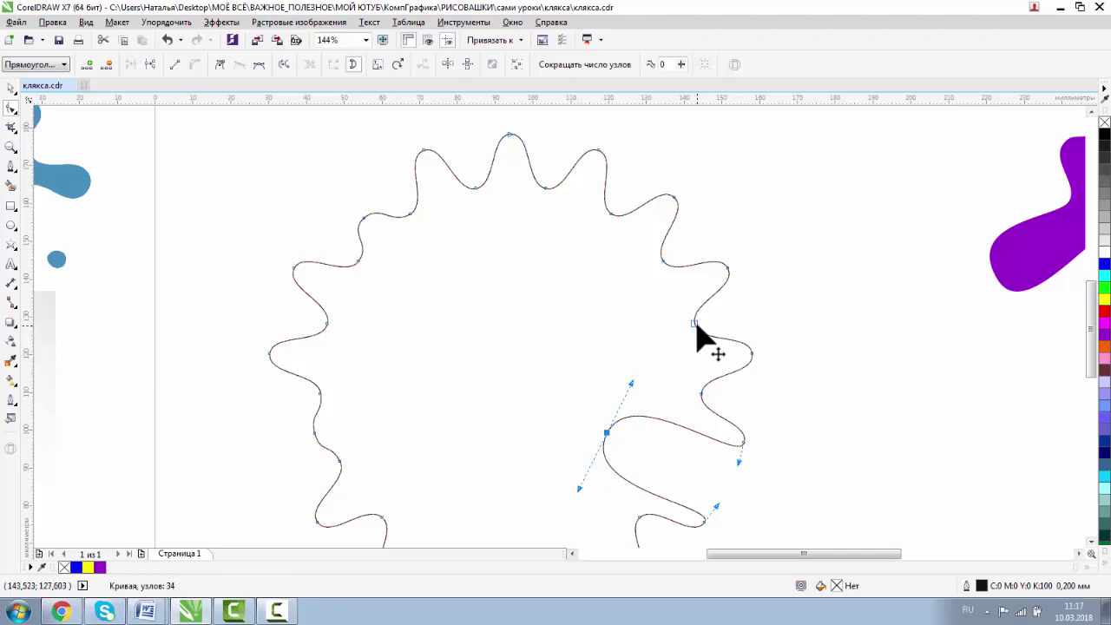
pyautogui.moveTo(696, 323); pyautogui.dragTo(654, 328)
# Step: Stretch the upper-right spike outward into a long rounded arm and slightly shorten the spike beside it
pyautogui.moveTo(675, 198); pyautogui.dragTo(778, 207)
pyautogui.moveTo(700, 159); pyautogui.dragTo(664, 137)
pyautogui.moveTo(717, 168); pyautogui.dragTo(753, 141)
pyautogui.moveTo(598, 151); pyautogui.dragTo(592, 165)
# Step: Stretch one upper-left and one lower-left spike outward into large arms
pyautogui.click(11, 147)
pyautogui.click(97, 64)
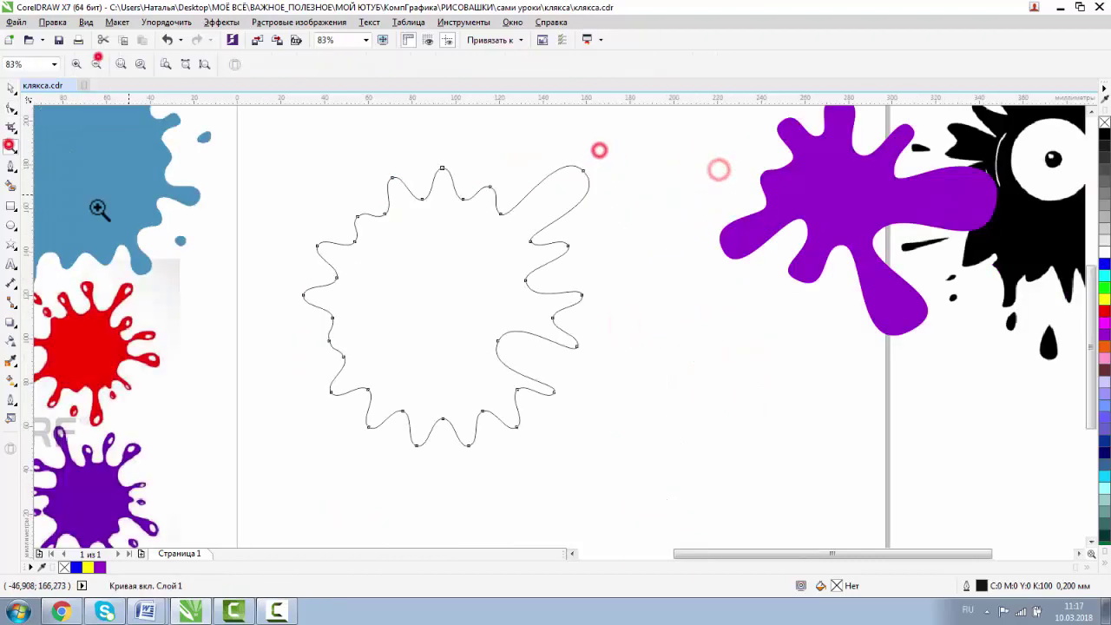
pyautogui.click(11, 108)
pyautogui.moveTo(391, 178); pyautogui.dragTo(325, 162)
pyautogui.moveTo(331, 390); pyautogui.dragTo(277, 422)
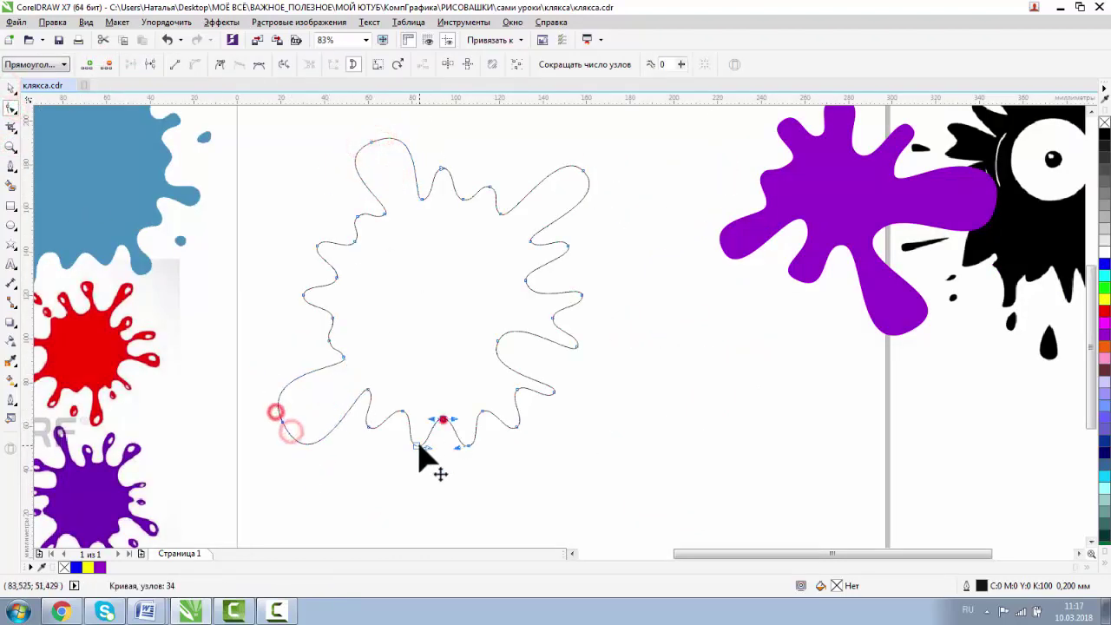
# Step: Reshape the bottom spikes into one rounded drip, adding a node on each side of its neck
pyautogui.moveTo(443, 421); pyautogui.dragTo(496, 455)
pyautogui.doubleClick(446, 448)
pyautogui.doubleClick(484, 436)
# Step: Move the deep lower-right hollow's node outward and add nodes on the two adjacent arms to round them
pyautogui.moveTo(499, 341); pyautogui.dragTo(544, 347)
pyautogui.doubleClick(534, 379)
pyautogui.doubleClick(558, 341)
# Step: Enlarge the small upper-left spike into a rounded arm, adding a node on each side and adjusting the curve
pyautogui.moveTo(318, 245); pyautogui.dragTo(297, 232)
pyautogui.moveTo(303, 223)
pyautogui.mouseDown()
pyautogui.moveTo(320, 199)
pyautogui.moveTo(305, 214)
pyautogui.mouseUp()
pyautogui.doubleClick(308, 259)
pyautogui.moveTo(292, 243); pyautogui.dragTo(338, 240)
pyautogui.doubleClick(330, 229)
# Step: Vary the lengths of two small left and two small right spikes, adding a node to the middle right one
pyautogui.moveTo(304, 295); pyautogui.dragTo(313, 294)
pyautogui.moveTo(329, 340); pyautogui.dragTo(313, 341)
pyautogui.moveTo(581, 295)
pyautogui.mouseDown()
pyautogui.moveTo(585, 303)
pyautogui.moveTo(589, 286)
pyautogui.mouseUp()
pyautogui.doubleClick(561, 294)
pyautogui.moveTo(567, 246); pyautogui.dragTo(555, 254)
pyautogui.click(560, 264)
# Step: Add a node on each side of the large lower-left arm and adjust them to round its end and narrow its neck
pyautogui.doubleClick(295, 379)
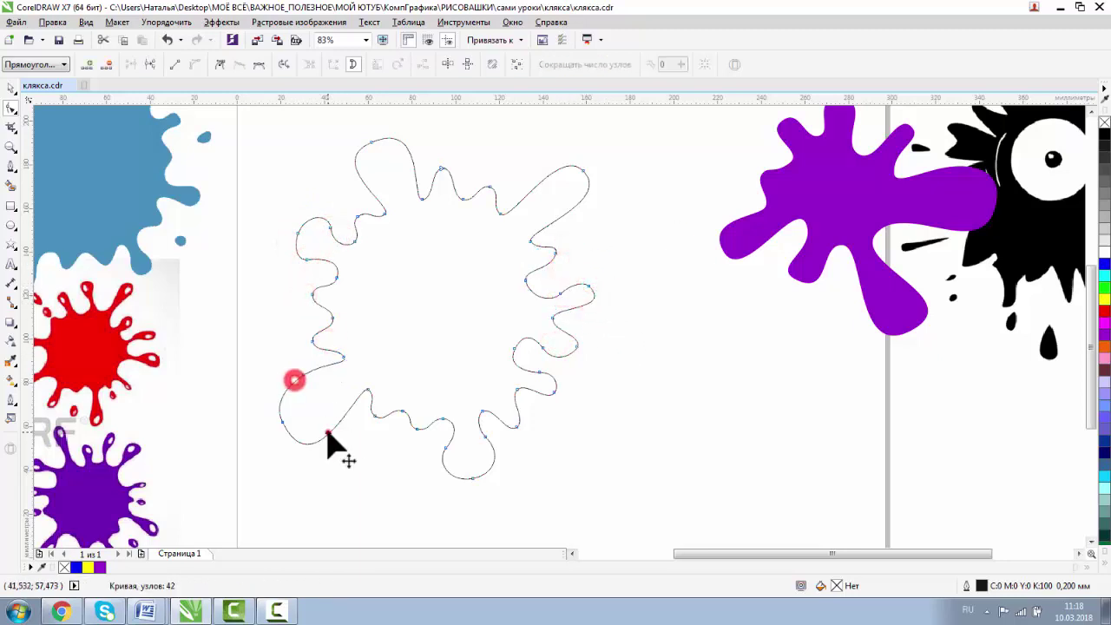
pyautogui.doubleClick(329, 432)
pyautogui.moveTo(329, 432); pyautogui.dragTo(342, 414)
pyautogui.moveTo(330, 443); pyautogui.dragTo(341, 430)
pyautogui.moveTo(346, 390); pyautogui.dragTo(348, 389)
# Step: Move the middle-left spike's tip outward and widen its end with the node handles
pyautogui.moveTo(312, 294); pyautogui.dragTo(298, 298)
pyautogui.moveTo(295, 310); pyautogui.dragTo(296, 313)
pyautogui.moveTo(302, 288); pyautogui.dragTo(308, 273)
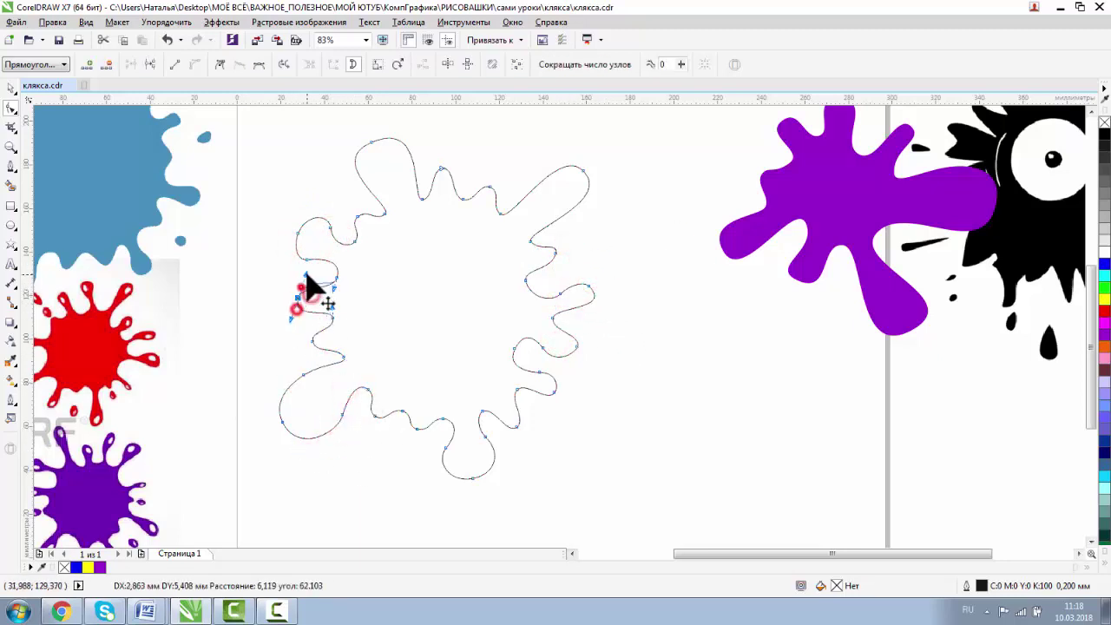
# Step: Add a node on each side of the long upper-right arm and bend its sides into a rounded knob
pyautogui.click(11, 88)
pyautogui.click(258, 156)
pyautogui.doubleClick(538, 183)
pyautogui.doubleClick(565, 214)
pyautogui.moveTo(524, 197); pyautogui.dragTo(579, 206)
# Step: Fill the star-based blot with magenta #FF00FF and remove its outline
pyautogui.click(1103, 322)
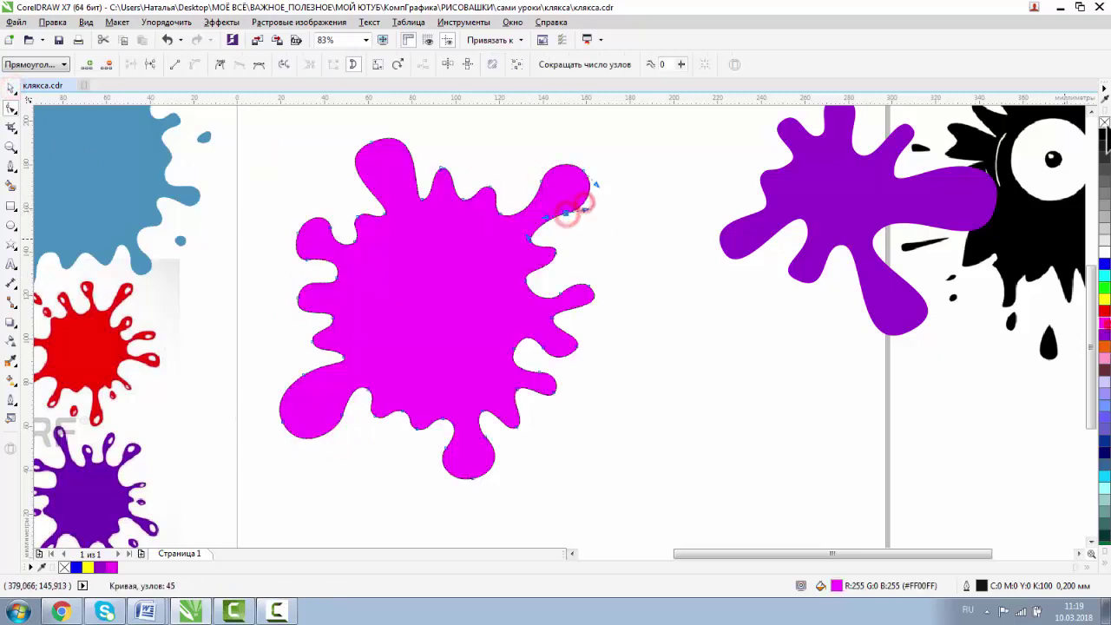
pyautogui.rightClick(1104, 122)
# Step: Widen the small upper-left arm's end and narrow the large top-left arm's neck with a new node on each side
pyautogui.moveTo(298, 235); pyautogui.dragTo(325, 212)
pyautogui.moveTo(307, 260); pyautogui.dragTo(292, 261)
pyautogui.doubleClick(361, 176)
pyautogui.doubleClick(409, 153)
pyautogui.moveTo(419, 170); pyautogui.dragTo(422, 188)
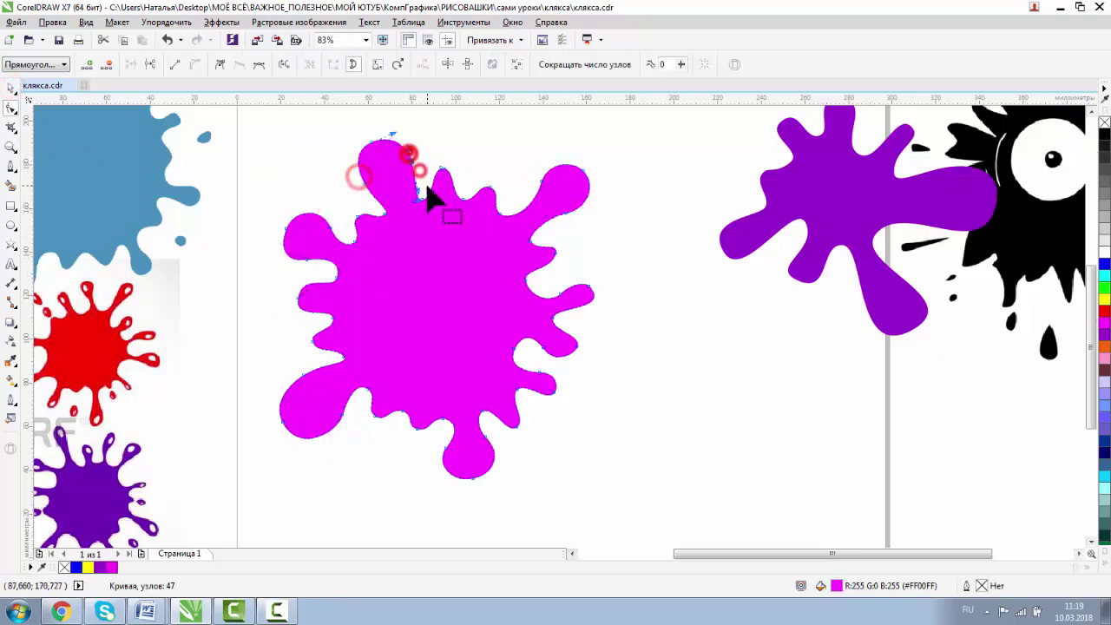
pyautogui.click(464, 134)
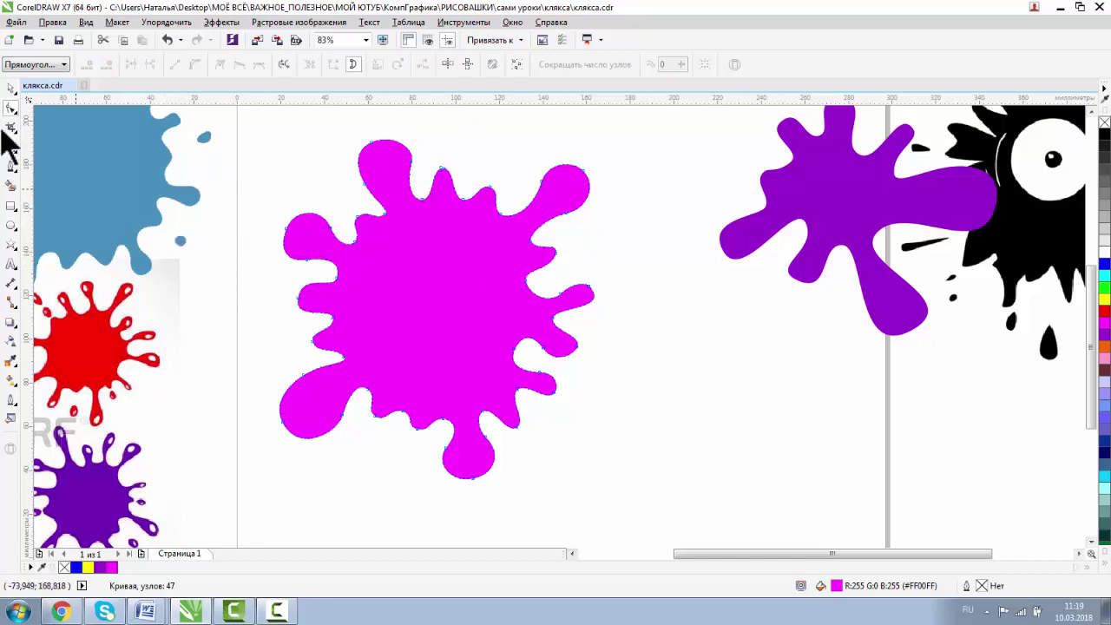
# Step: Draw an ellipse about 16.5 by 9.5 mm beside the blot's right side, convert it to curves and reshape it into a droplet
pyautogui.click(10, 226)
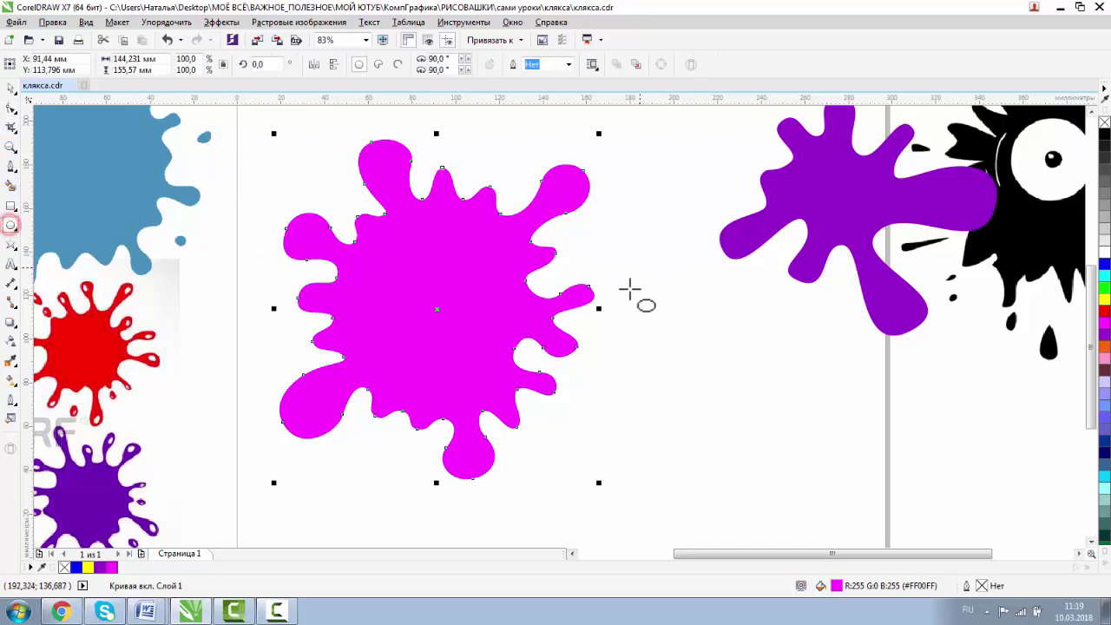
pyautogui.moveTo(614, 265); pyautogui.dragTo(652, 288)
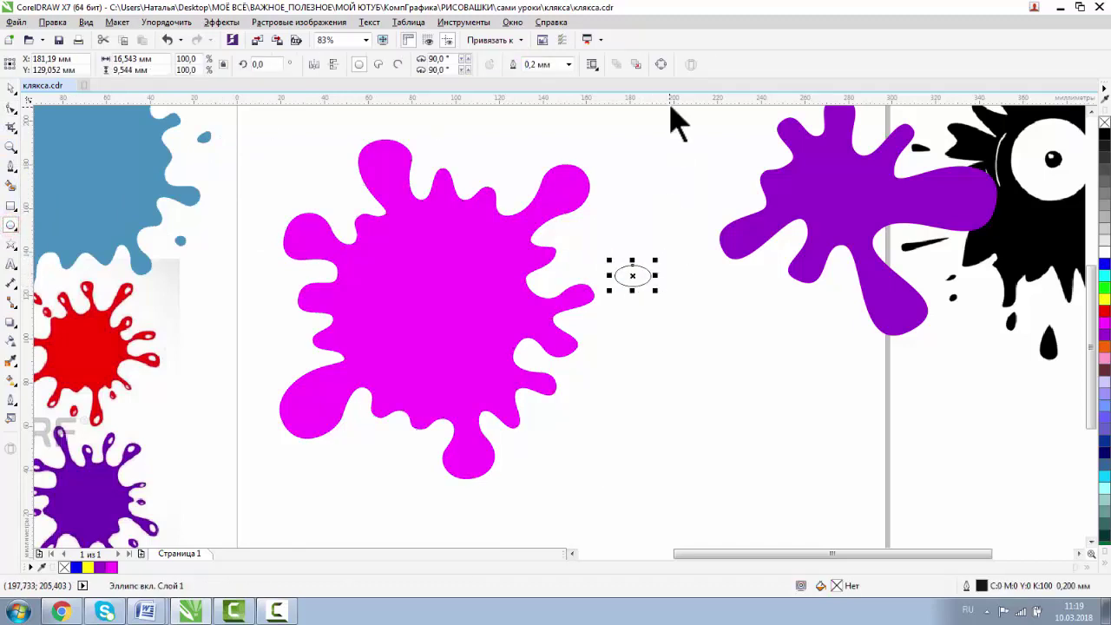
pyautogui.click(660, 64)
pyautogui.click(11, 107)
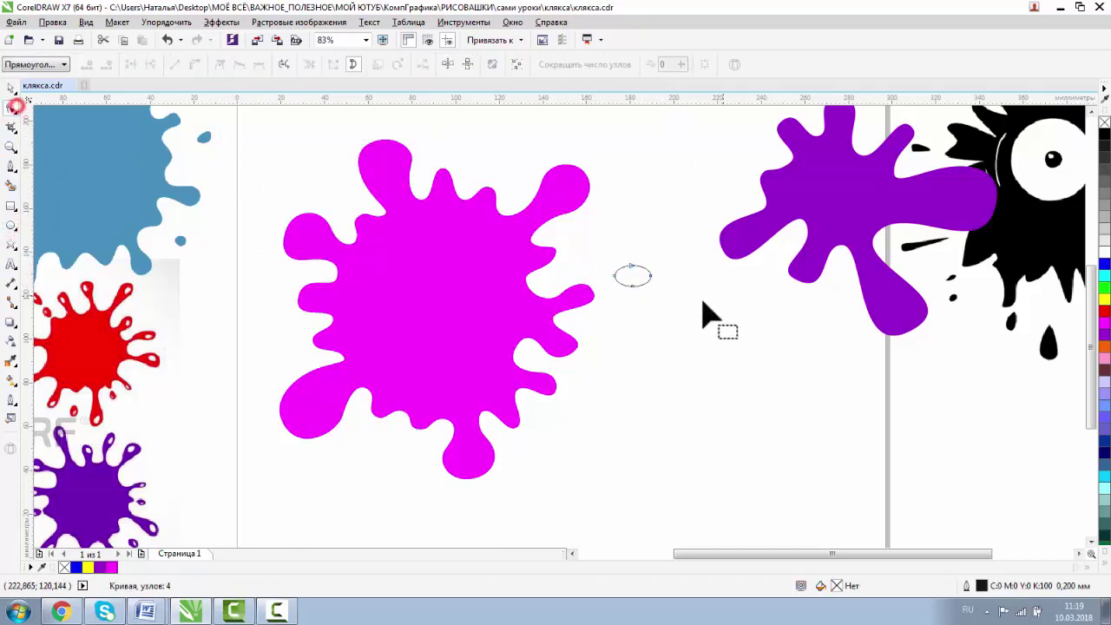
pyautogui.moveTo(651, 276); pyautogui.dragTo(584, 291)
# Step: Fill the droplet beside the blot with magenta and leave it without an outline
pyautogui.click(12, 87)
pyautogui.click(643, 272)
pyautogui.click(1103, 311)
pyautogui.click(1101, 324)
pyautogui.click(729, 367)
# Step: Place a second magenta droplet below the blot's lower-left arm and stretch it into an elongated, slanted shape
pyautogui.rightClick(587, 477)
pyautogui.click(588, 477)
pyautogui.moveTo(644, 276); pyautogui.dragTo(325, 530)
pyautogui.click(590, 470)
pyautogui.moveTo(187, 470); pyautogui.dragTo(380, 526)
pyautogui.moveTo(391, 491); pyautogui.dragTo(405, 496)
pyautogui.moveTo(392, 512); pyautogui.dragTo(392, 431)
# Step: Turn the second droplet's upper tip node into a sharp cusp and position the droplet below the lower-left arm
pyautogui.click(11, 108)
pyautogui.click(216, 63)
pyautogui.click(382, 431)
pyautogui.click(11, 89)
pyautogui.click(243, 240)
pyautogui.moveTo(368, 473); pyautogui.dragTo(342, 490)
pyautogui.click(556, 455)
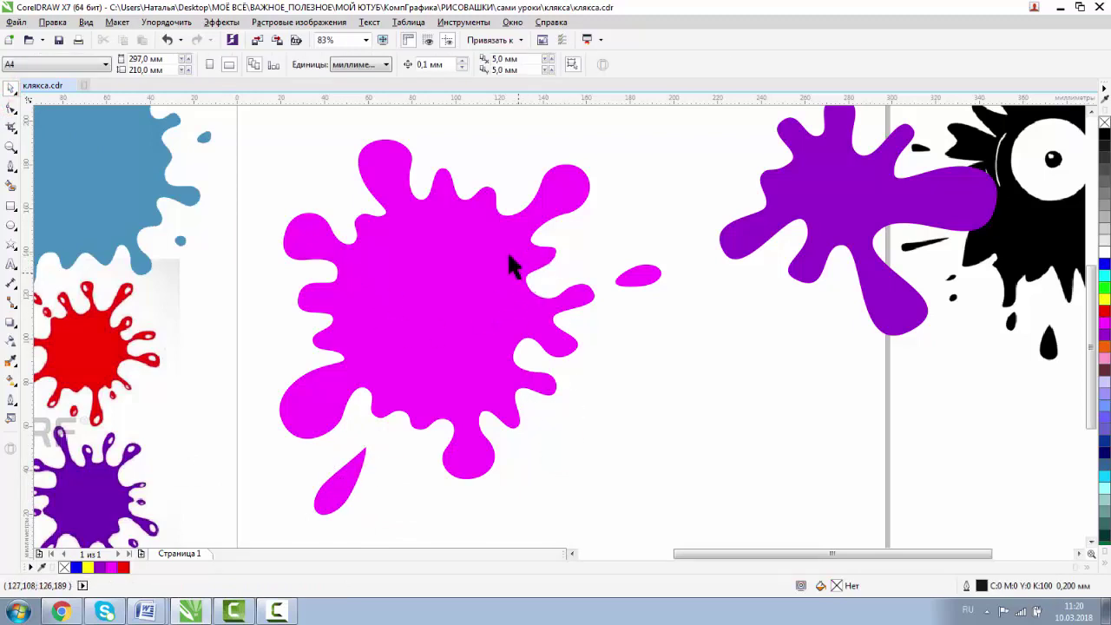
# Step: Reshape the notch above the small bump on the blot's right side by extending its node's curve handle upward
pyautogui.click(9, 151)
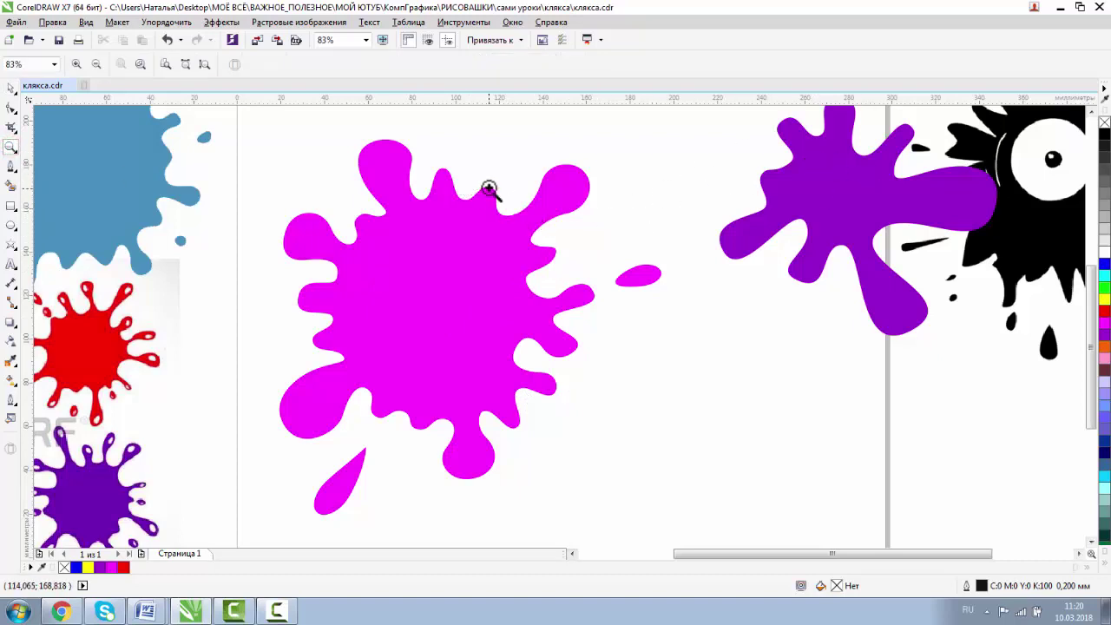
pyautogui.moveTo(542, 269); pyautogui.dragTo(615, 342)
pyautogui.click(441, 216)
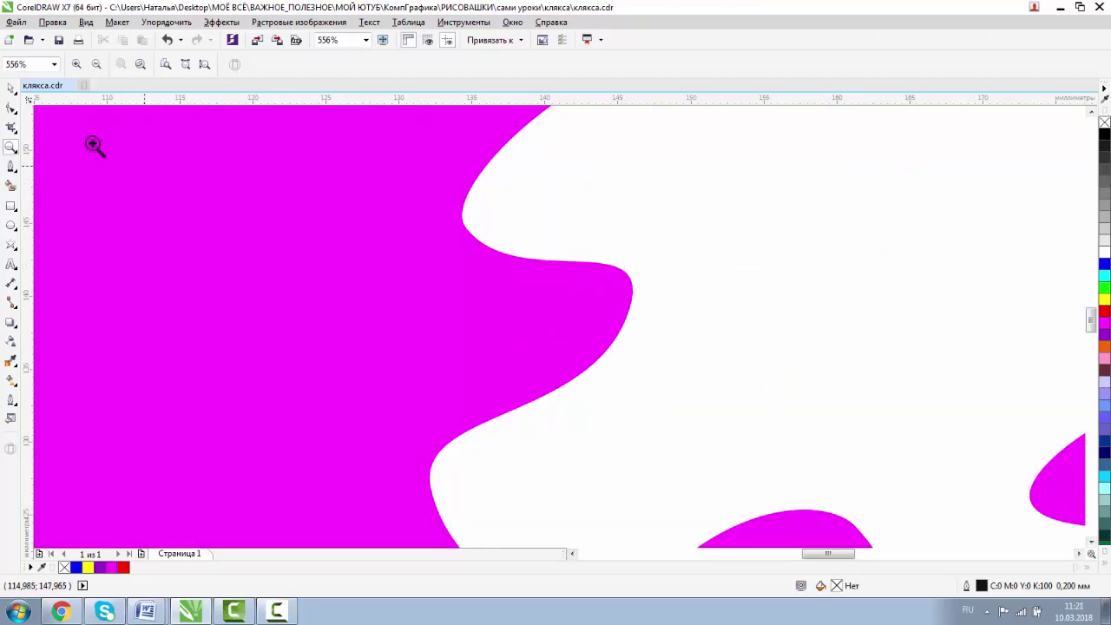
pyautogui.click(11, 107)
pyautogui.click(599, 316)
pyautogui.click(466, 226)
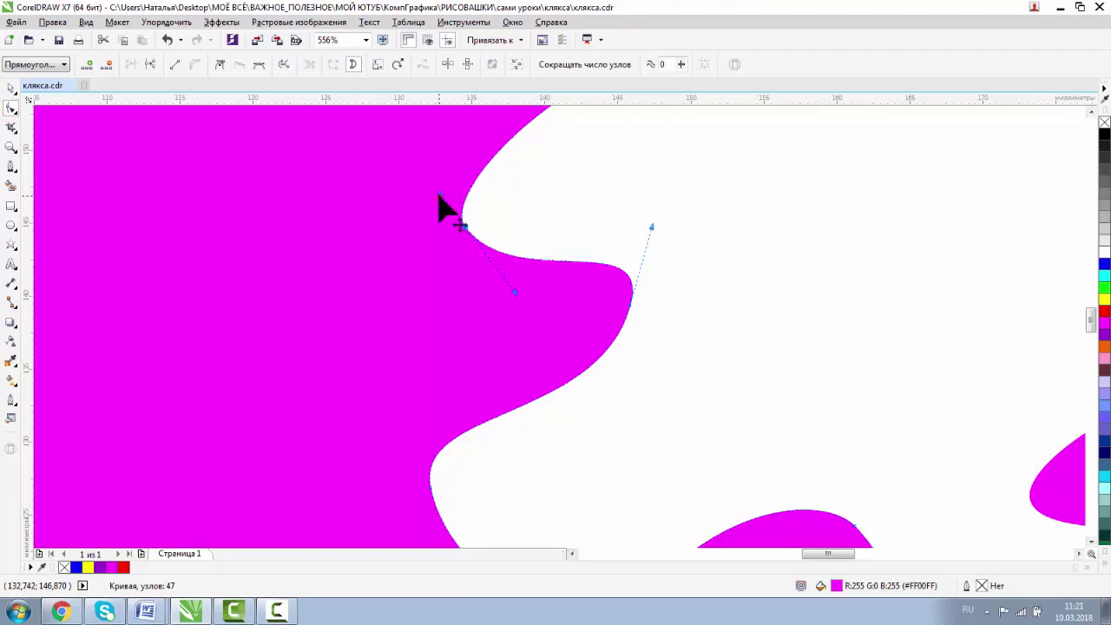
pyautogui.moveTo(440, 193); pyautogui.dragTo(437, 162)
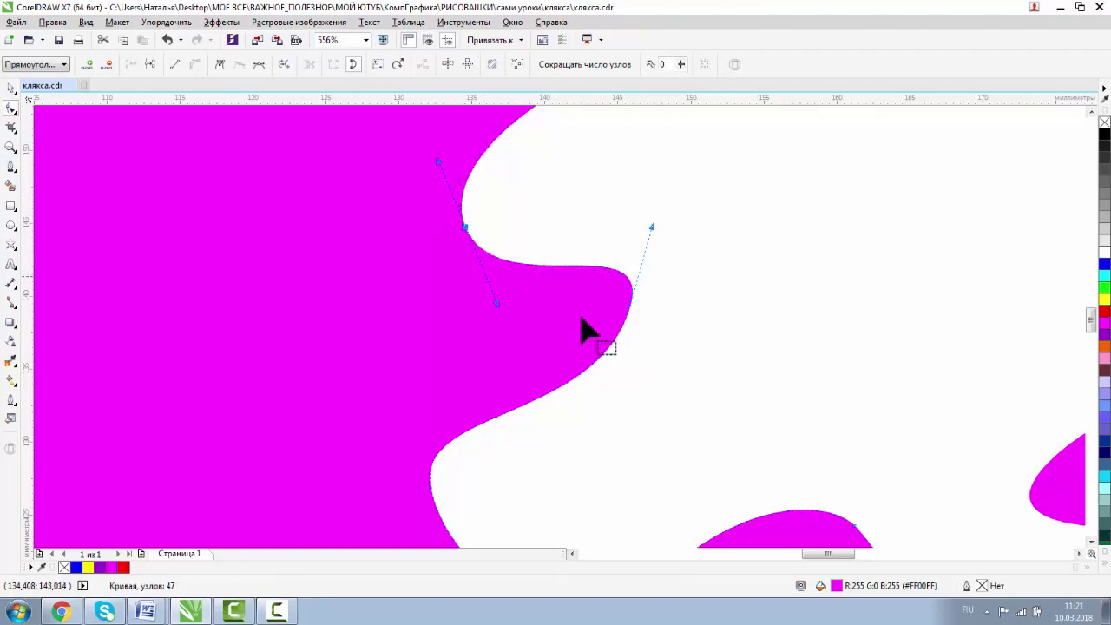
# Step: Round the tip of the small right-side bump with its node handle and move the tip node slightly inward
pyautogui.click(632, 306)
pyautogui.moveTo(600, 423); pyautogui.dragTo(653, 430)
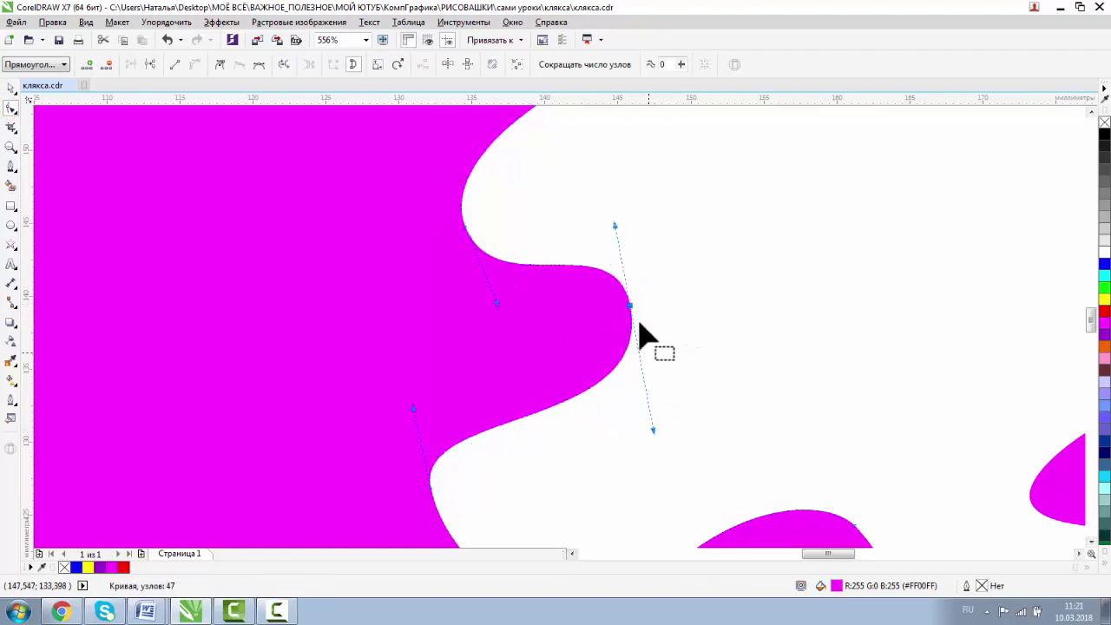
pyautogui.moveTo(632, 306); pyautogui.dragTo(606, 314)
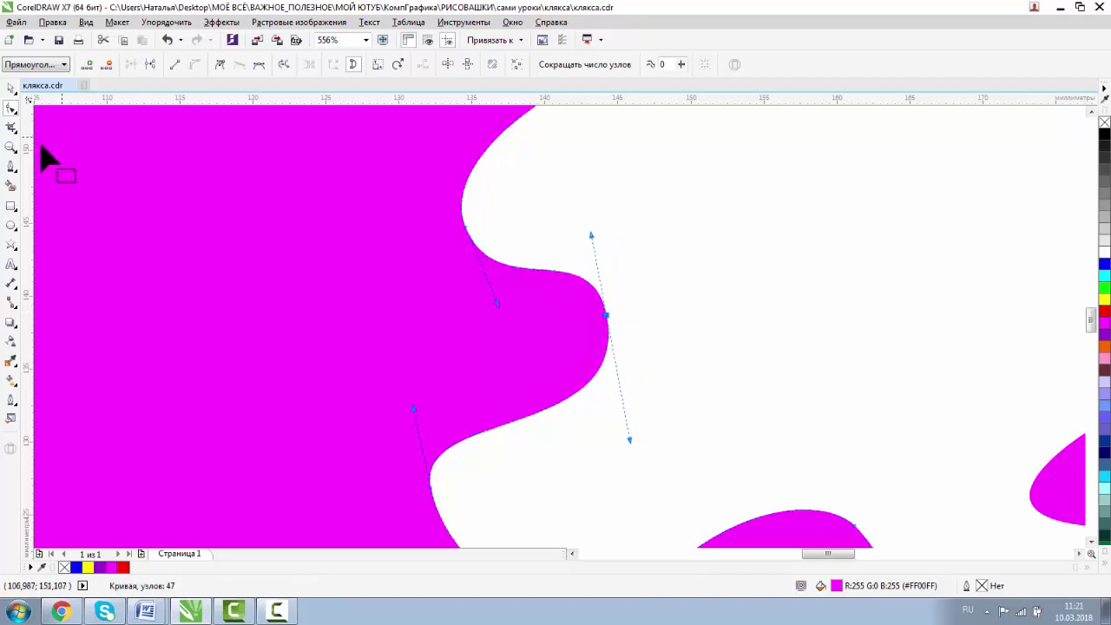
pyautogui.click(11, 146)
pyautogui.click(96, 64)
pyautogui.click(97, 64)
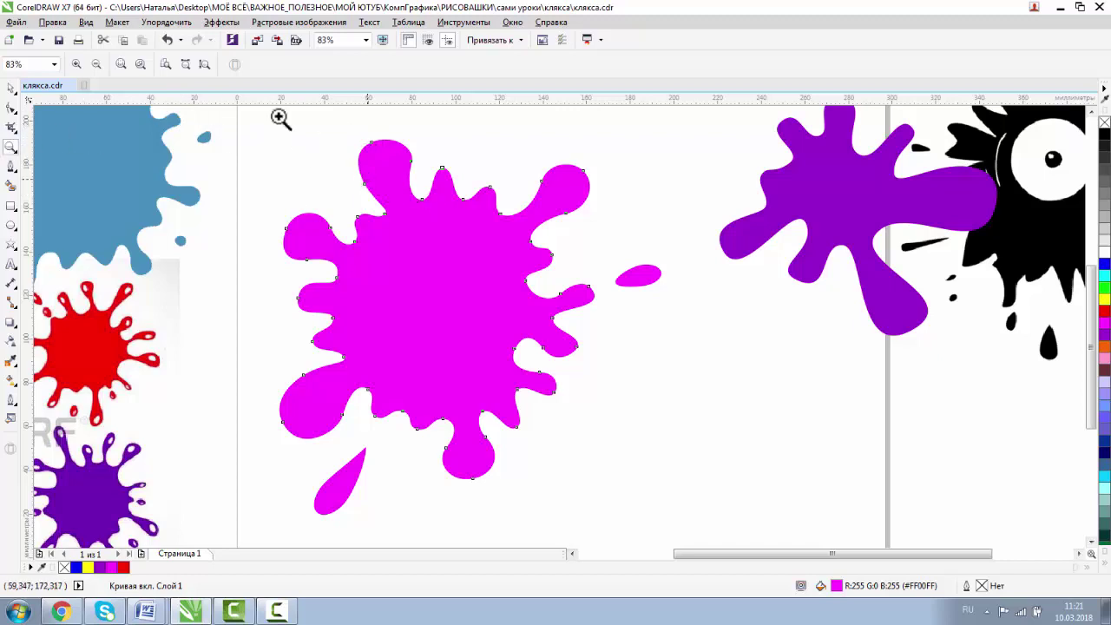
# Step: Copy the right-hand droplet onto the blot's top-left arm and fill the copy with white as a highlight
pyautogui.click(11, 88)
pyautogui.moveTo(628, 278); pyautogui.dragTo(405, 159)
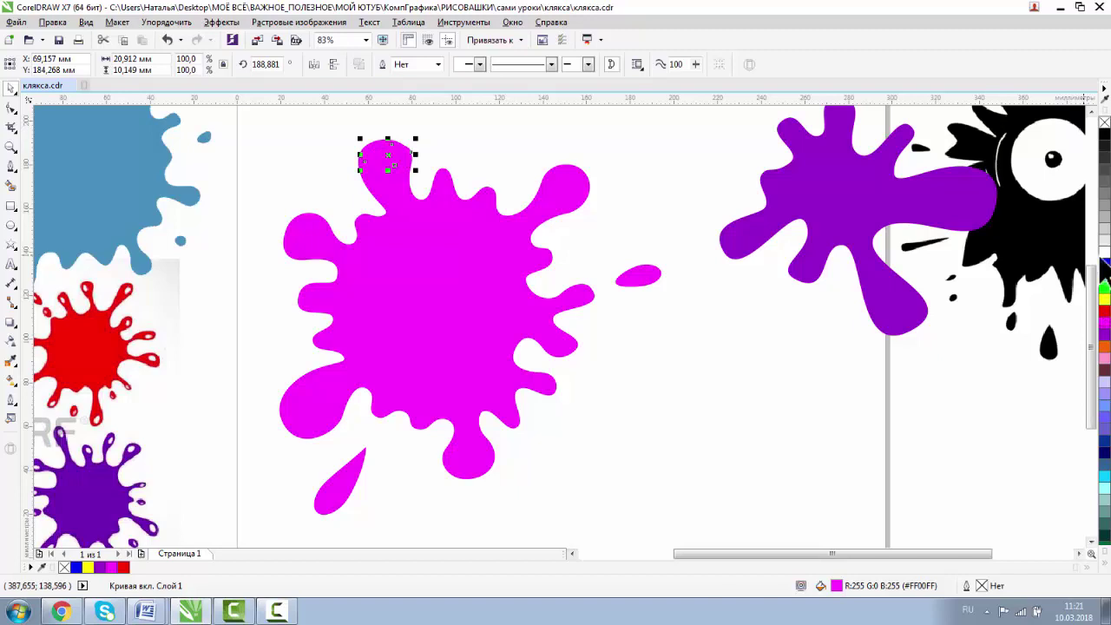
pyautogui.click(1103, 249)
# Step: Shrink the white highlight to about 70%, rotate it to an upright slant and place it along the top-left arm's outer edge
pyautogui.click(10, 146)
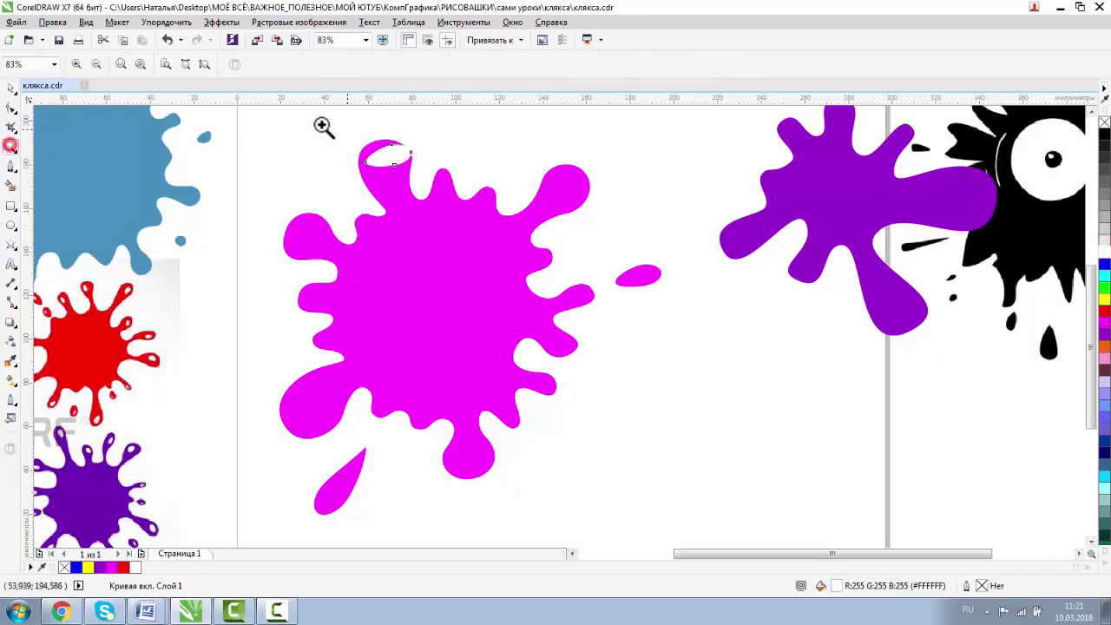
pyautogui.moveTo(320, 124); pyautogui.dragTo(458, 234)
pyautogui.click(8, 88)
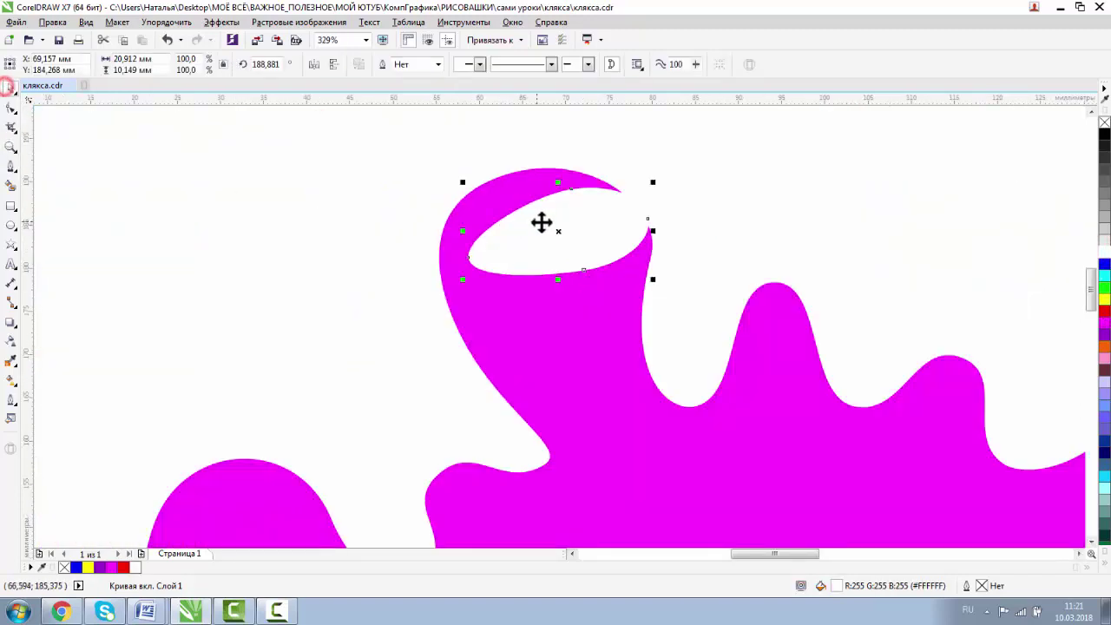
pyautogui.moveTo(541, 221); pyautogui.dragTo(522, 274)
pyautogui.click(604, 275)
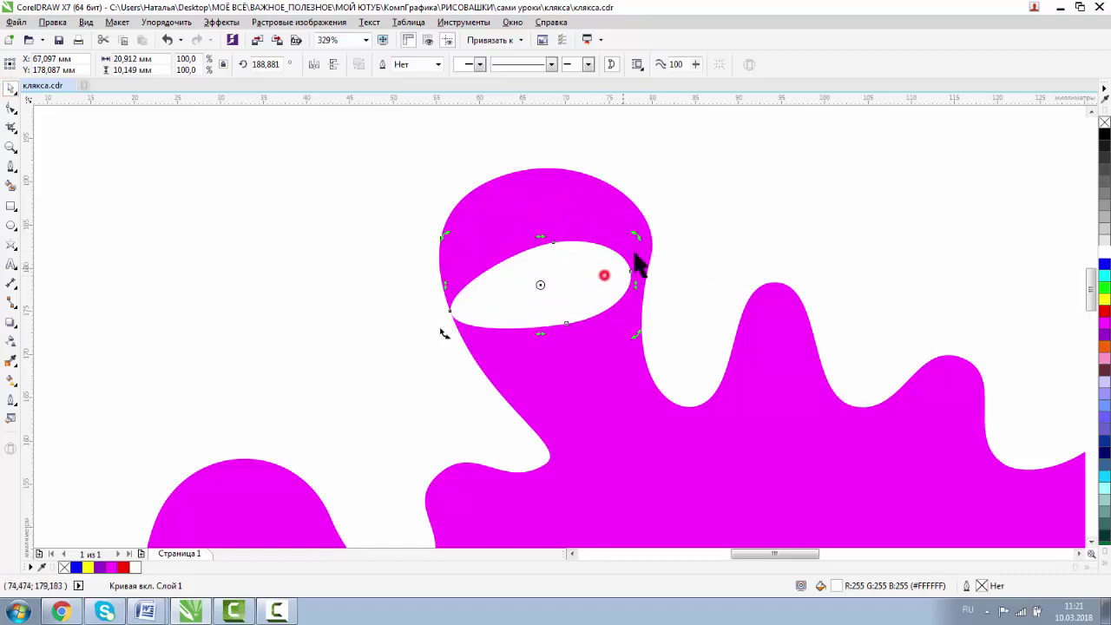
pyautogui.moveTo(636, 242); pyautogui.dragTo(535, 208)
pyautogui.moveTo(544, 245); pyautogui.dragTo(513, 245)
pyautogui.moveTo(555, 380); pyautogui.dragTo(531, 326)
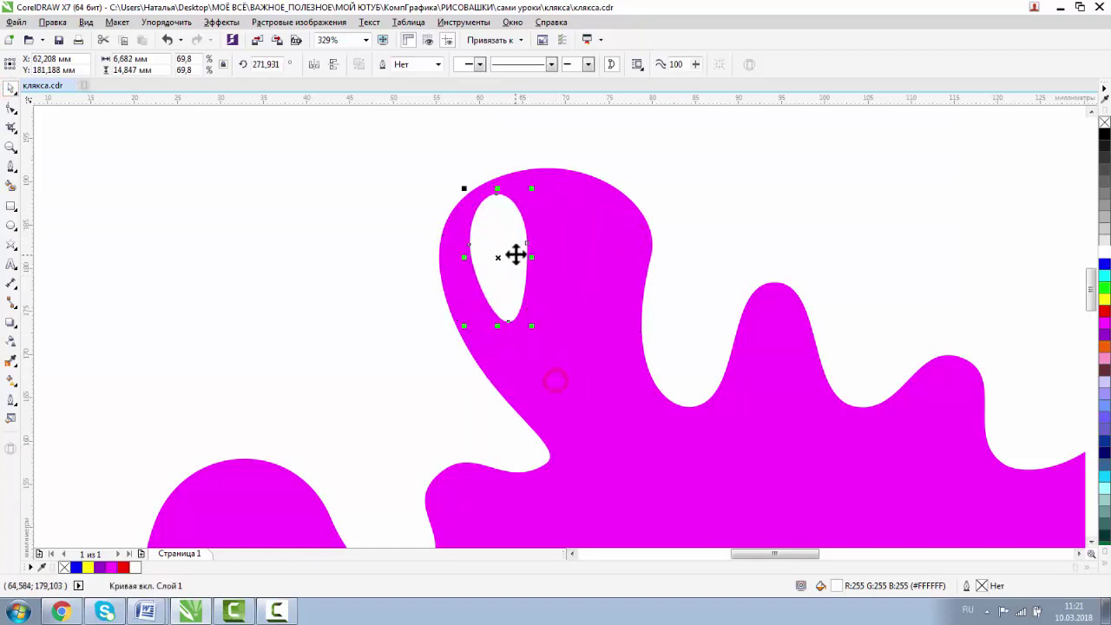
pyautogui.moveTo(531, 193); pyautogui.dragTo(558, 217)
# Step: Make the highlight's upper node a cusp, shift it outward and bend the inner side into a crescent
pyautogui.click(11, 108)
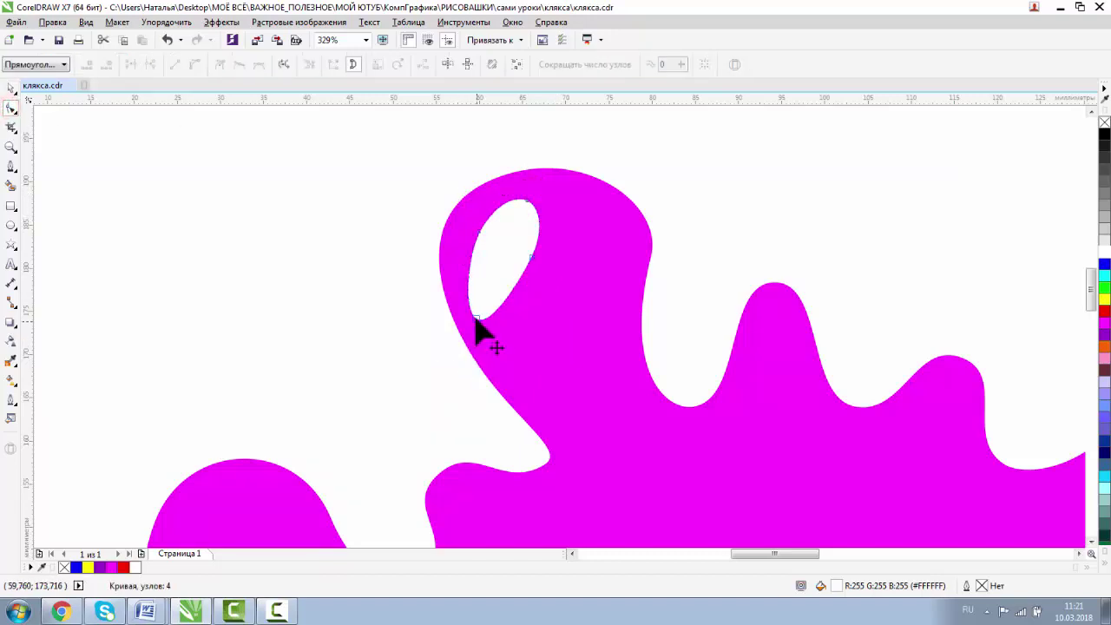
pyautogui.click(527, 202)
pyautogui.click(218, 64)
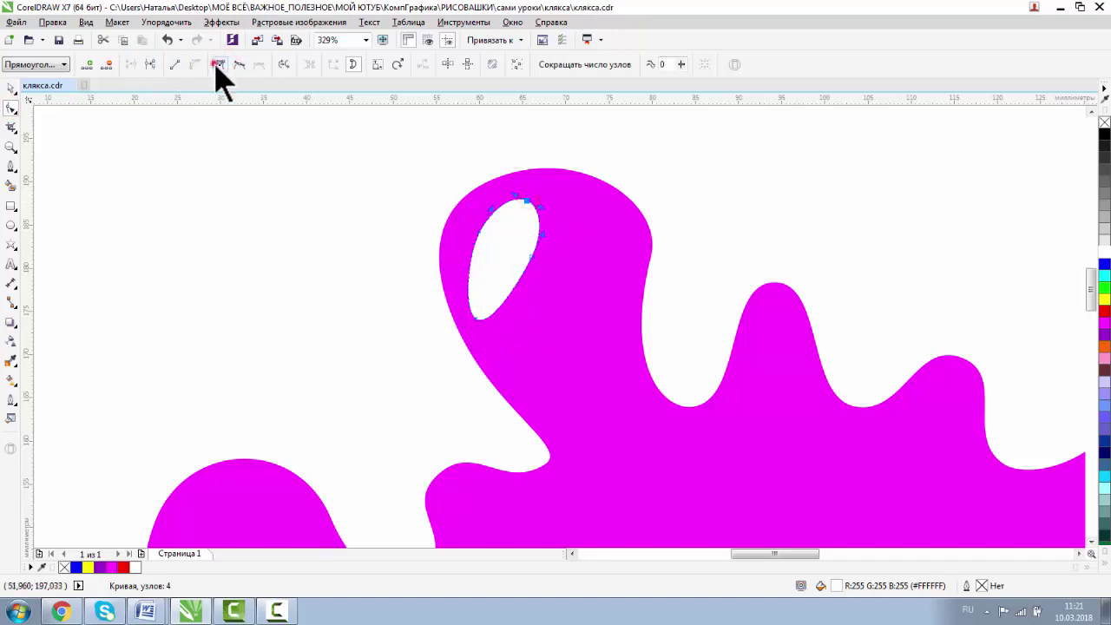
pyautogui.moveTo(529, 202); pyautogui.dragTo(544, 189)
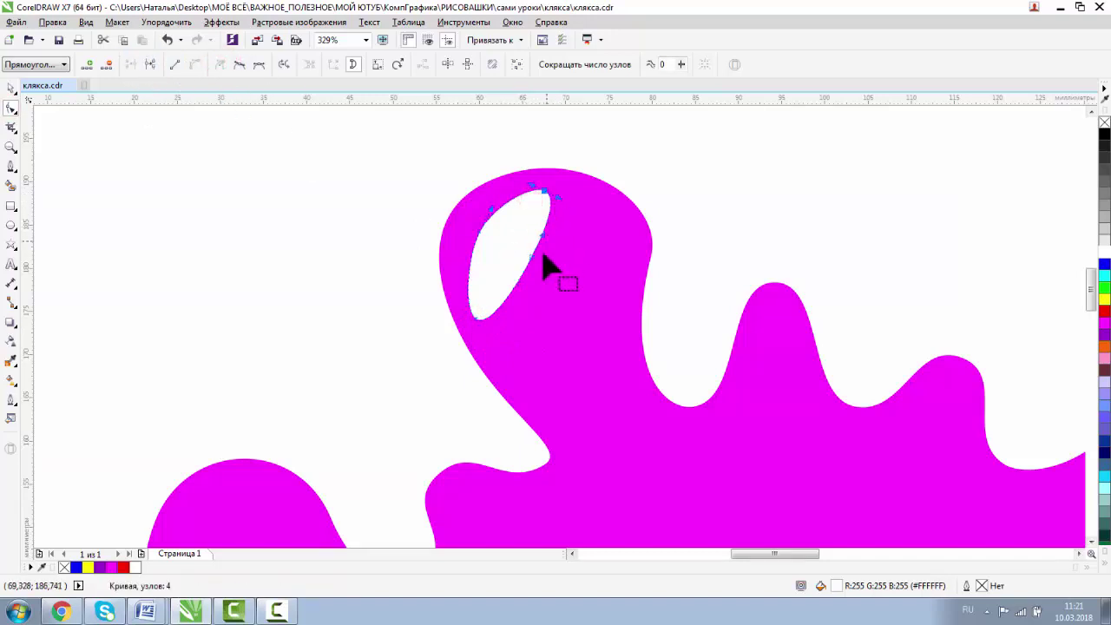
pyautogui.moveTo(517, 249); pyautogui.dragTo(470, 229)
pyautogui.click(465, 238)
pyautogui.click(11, 148)
pyautogui.click(102, 63)
# Step: Place a copy of the white highlight on the blot's upper left-side arm and fit it to the rounded end
pyautogui.click(12, 88)
pyautogui.click(10, 147)
pyautogui.moveTo(263, 213); pyautogui.dragTo(402, 282)
pyautogui.click(10, 87)
pyautogui.moveTo(526, 144); pyautogui.dragTo(486, 153)
# Step: Push the left-side arm's outer edge node outward, and move and rotate its highlight to follow that edge
pyautogui.click(11, 108)
pyautogui.moveTo(354, 215); pyautogui.dragTo(322, 213)
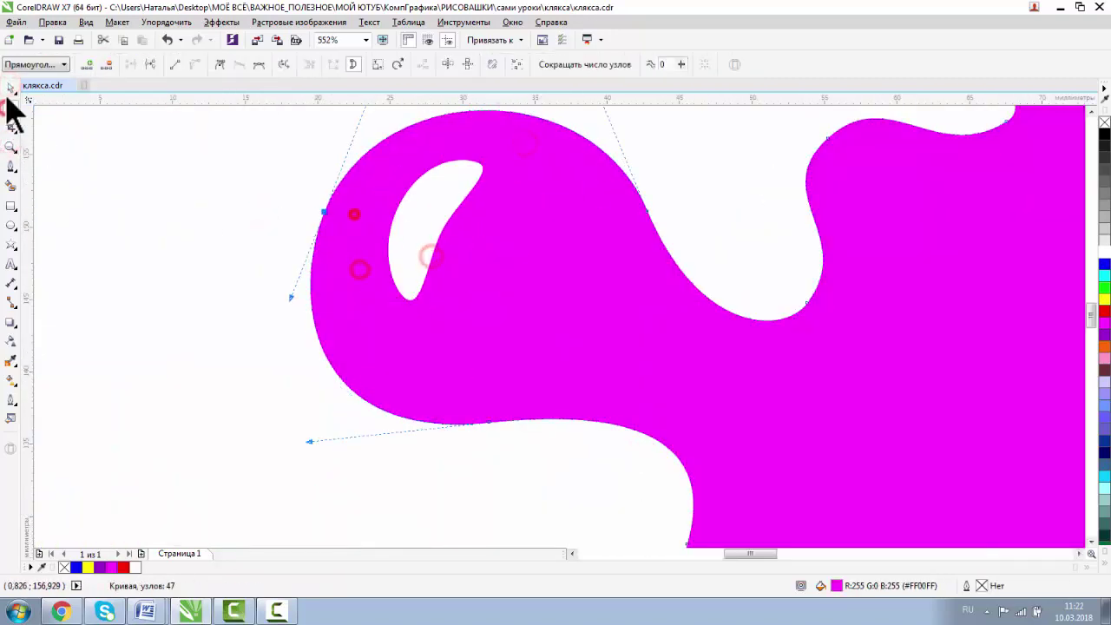
pyautogui.click(10, 87)
pyautogui.moveTo(441, 190); pyautogui.dragTo(397, 207)
pyautogui.click(376, 266)
pyautogui.moveTo(446, 322); pyautogui.dragTo(467, 303)
# Step: Reshape the left-side arm's highlight by deleting one node, smoothing its two tip nodes and adjusting their handles and positions
pyautogui.click(11, 107)
pyautogui.moveTo(422, 163); pyautogui.dragTo(441, 157)
pyautogui.doubleClick(399, 240)
pyautogui.click(385, 322)
pyautogui.click(245, 64)
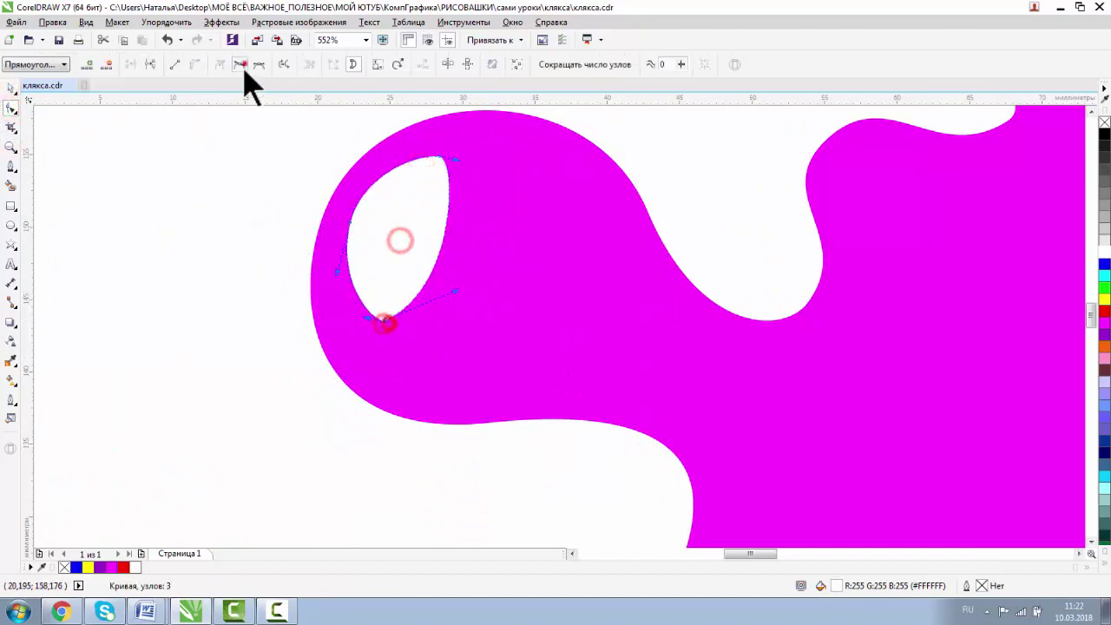
pyautogui.moveTo(460, 298); pyautogui.dragTo(407, 307)
pyautogui.click(443, 159)
pyautogui.click(244, 64)
pyautogui.moveTo(439, 157); pyautogui.dragTo(432, 158)
pyautogui.click(10, 147)
pyautogui.click(93, 65)
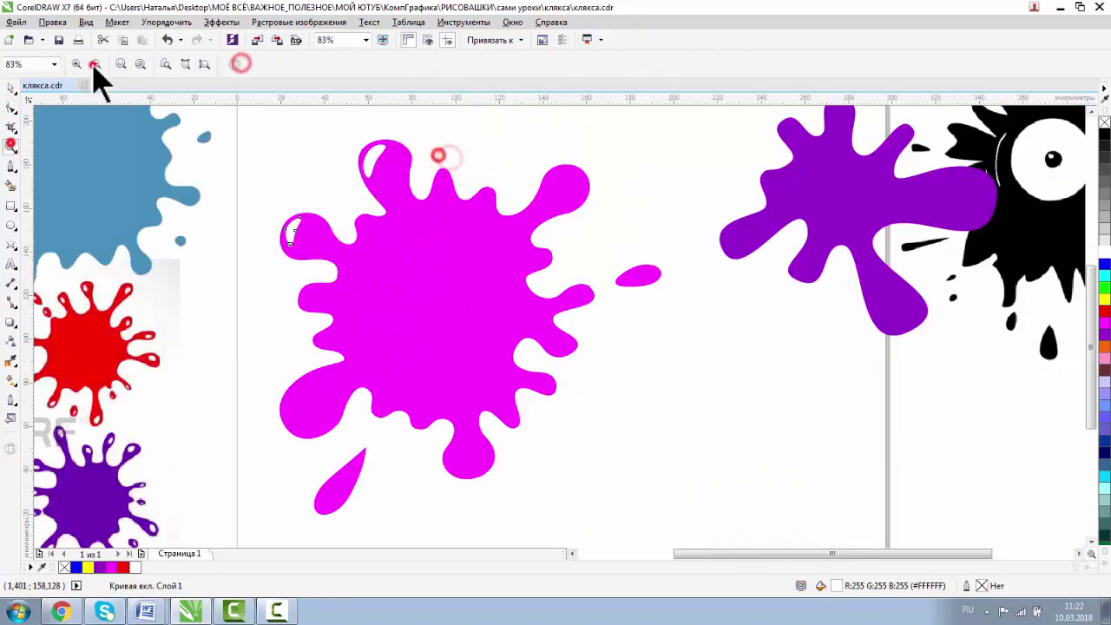
# Step: Copy the white highlight onto the blot's large lower-left arm and onto its bottom arm
pyautogui.click(10, 92)
pyautogui.moveTo(295, 229); pyautogui.dragTo(295, 405)
pyautogui.moveTo(295, 404); pyautogui.dragTo(459, 460)
# Step: Enlarge the lower-left arm's highlight to about 9.2 by 15.6 mm and fit it along the arm's outer edge
pyautogui.click(11, 147)
pyautogui.moveTo(260, 357); pyautogui.dragTo(363, 477)
pyautogui.click(11, 88)
pyautogui.moveTo(515, 284); pyautogui.dragTo(544, 257)
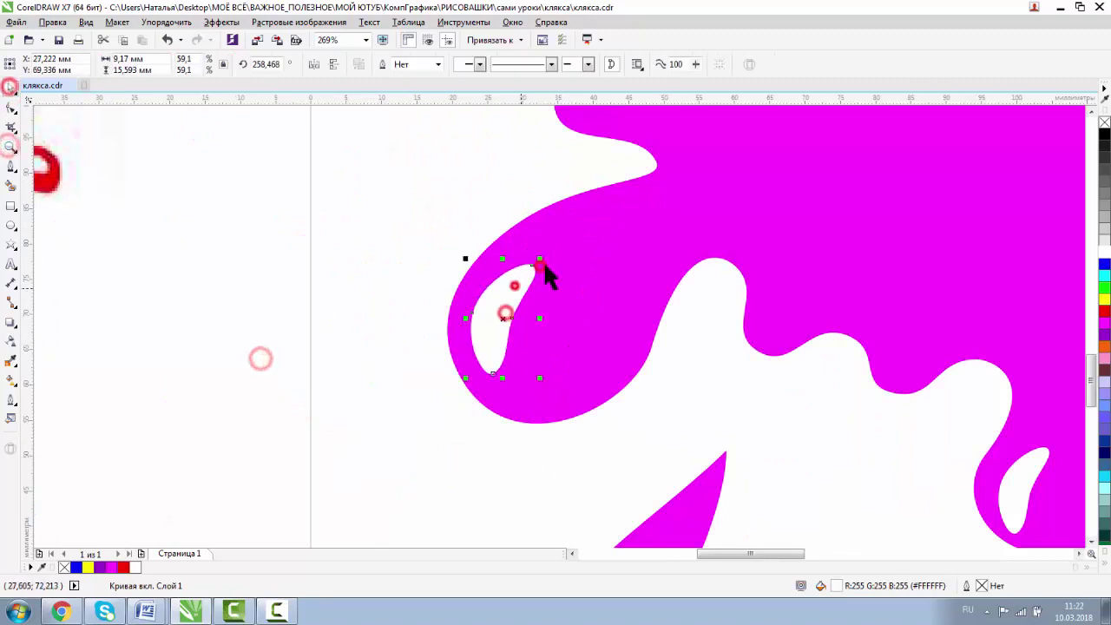
# Step: Fit the highlight copy on the blot's upper-right arm to the curve of the arm's rounded end
pyautogui.click(8, 142)
pyautogui.click(96, 65)
pyautogui.moveTo(533, 158); pyautogui.dragTo(623, 237)
pyautogui.click(11, 87)
pyautogui.click(443, 258)
pyautogui.moveTo(503, 216); pyautogui.dragTo(471, 257)
# Step: Rotate the bottom arm's highlight to about 292° and shift it along the arm's left edge
pyautogui.click(9, 146)
pyautogui.click(97, 64)
pyautogui.moveTo(417, 422); pyautogui.dragTo(590, 516)
pyautogui.click(11, 87)
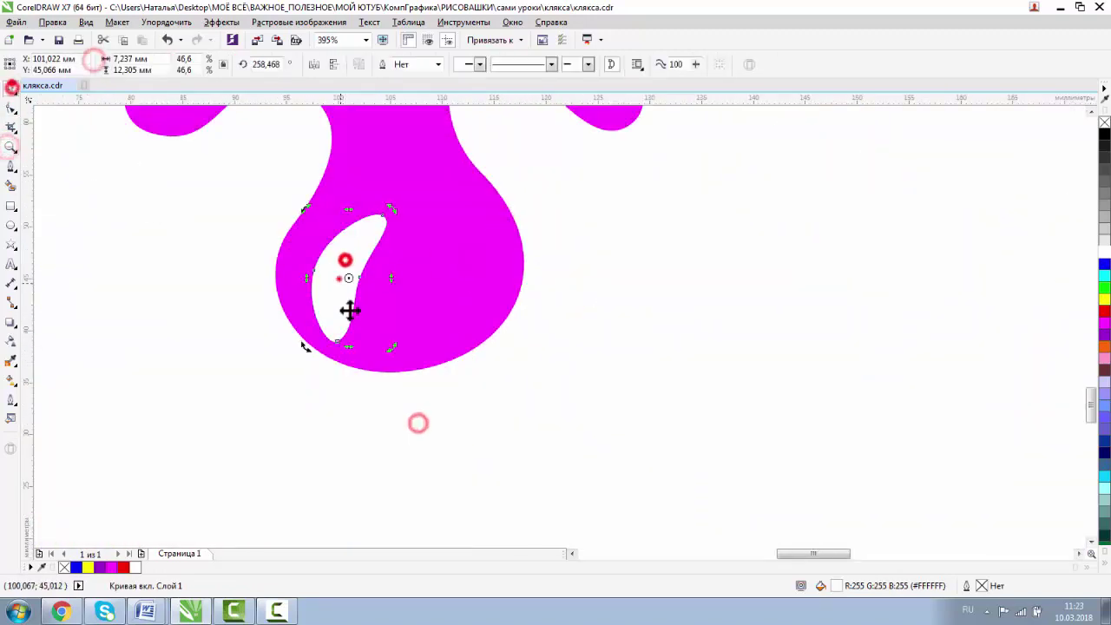
pyautogui.click(9, 146)
pyautogui.doubleClick(96, 64)
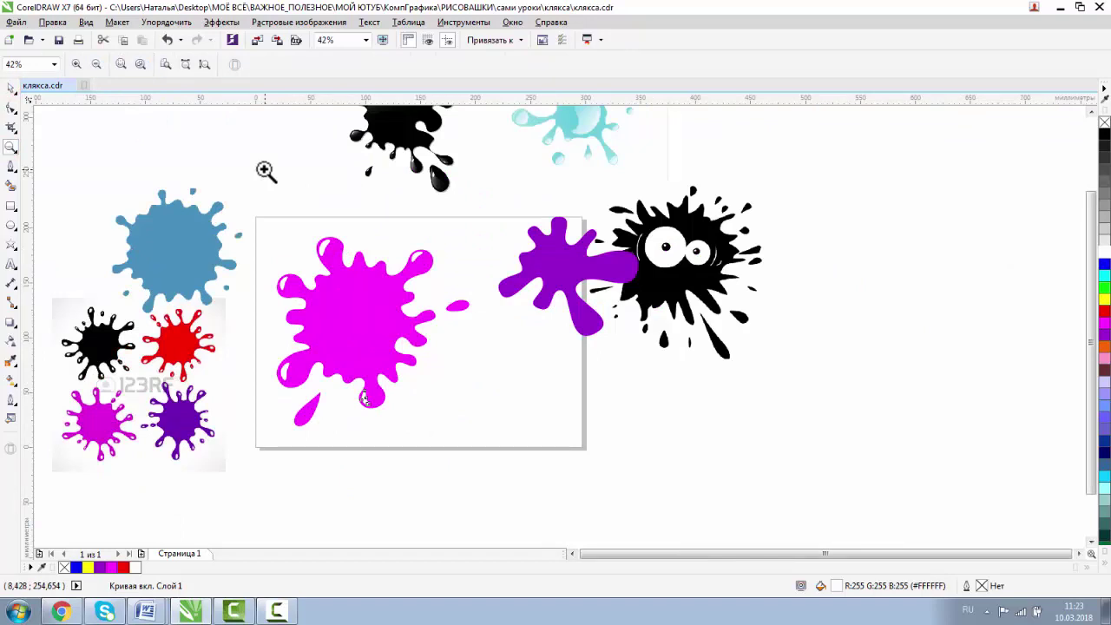
pyautogui.press('space')
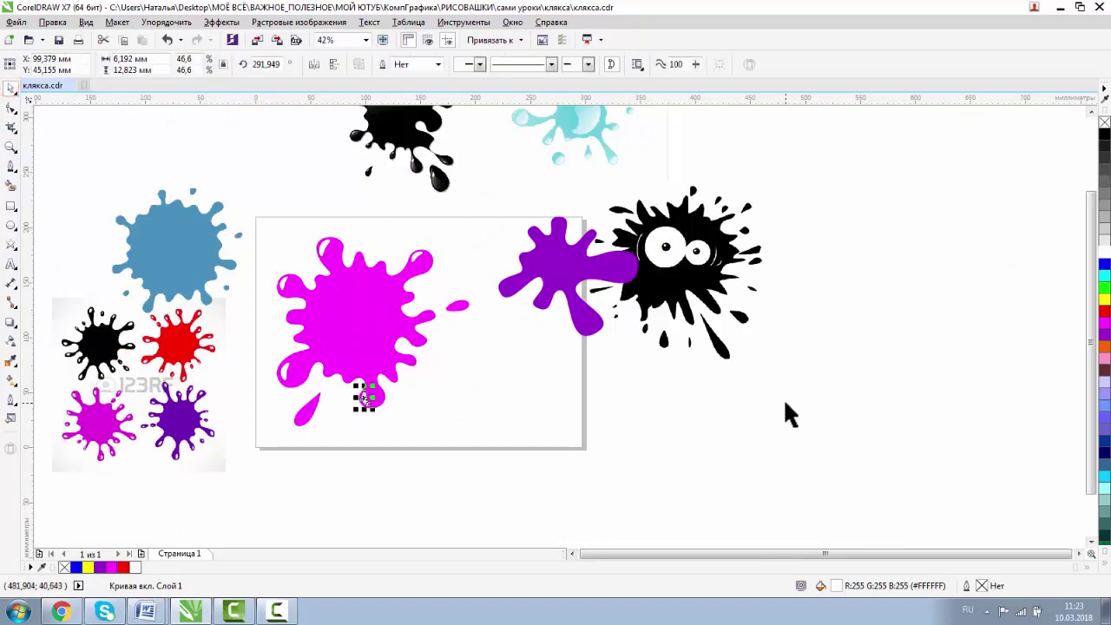